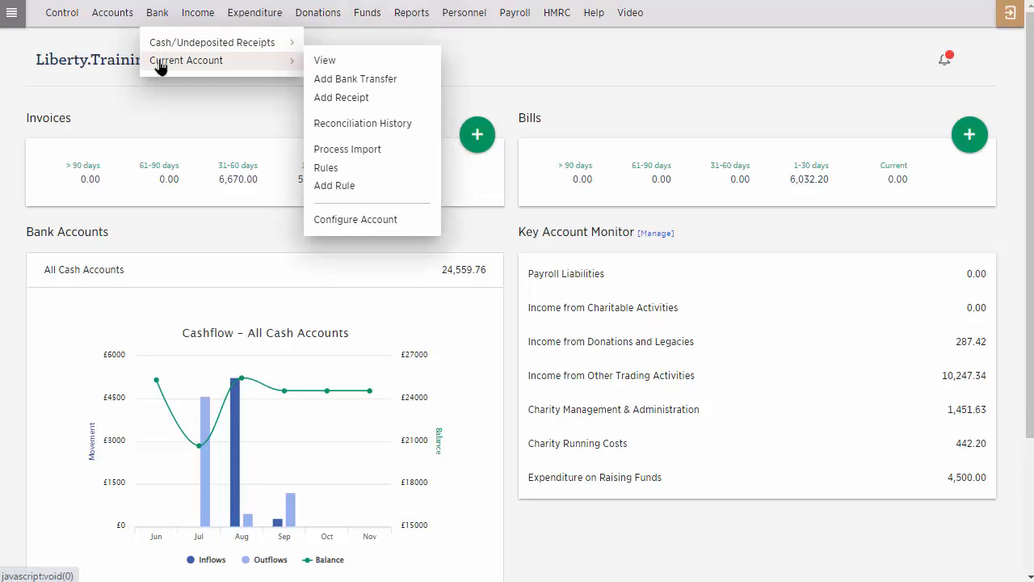
Start a custom account named HSBC Current with the account type Current Assets - Bank Account.
mouse_move(110, 27)
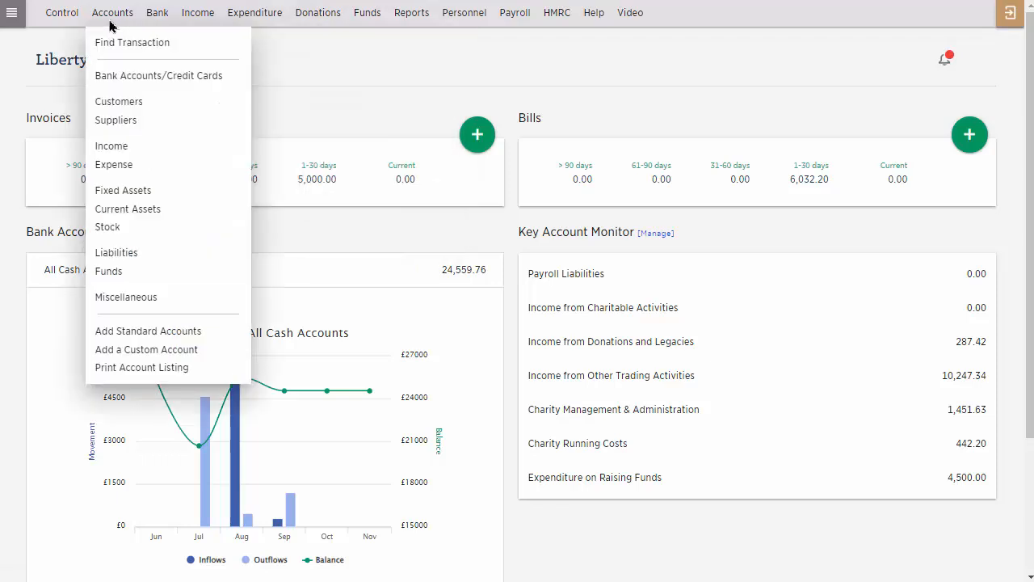
left_click(129, 351)
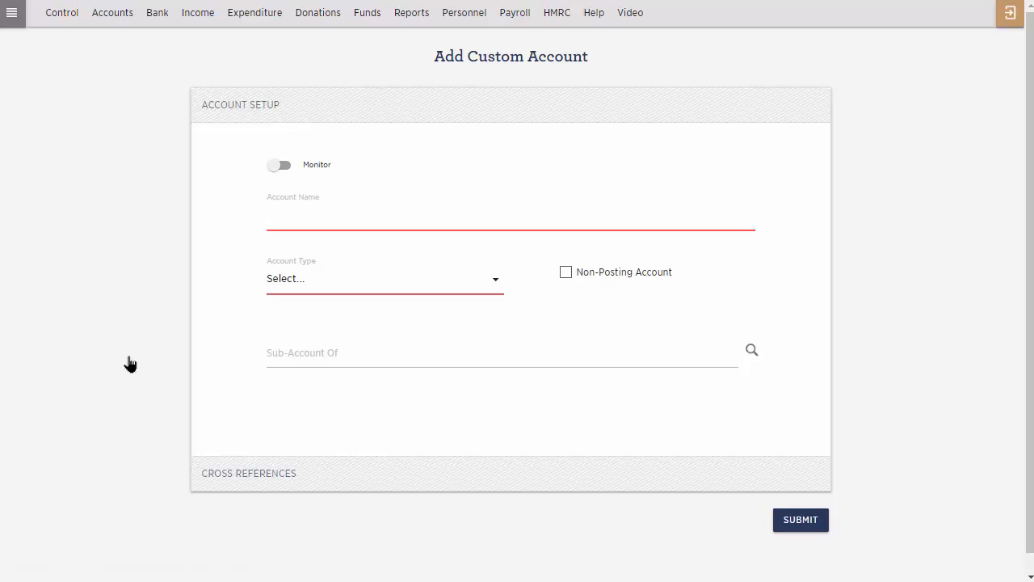
left_click(357, 223)
type("HSBC Current")
left_click(353, 286)
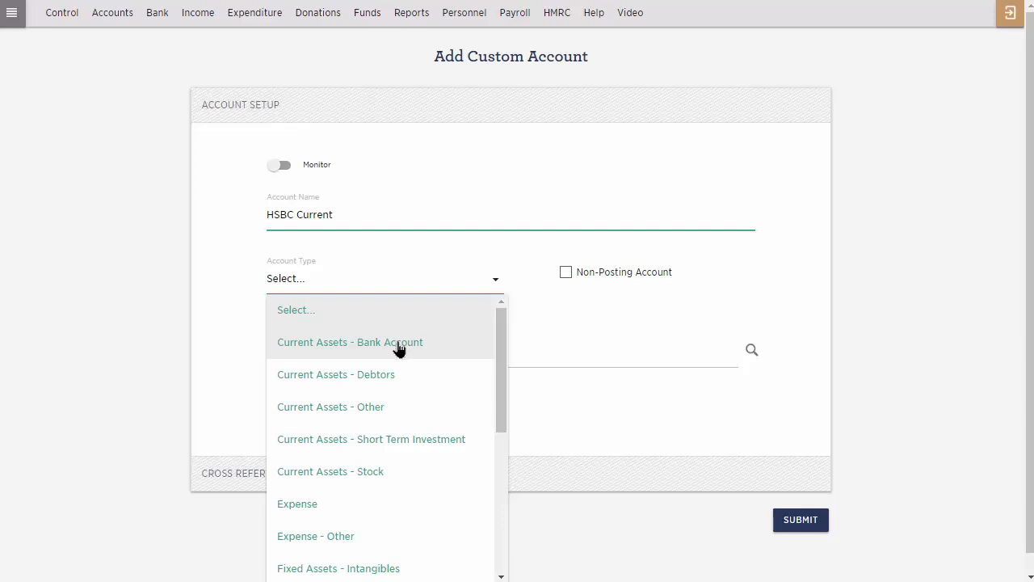
scroll(399, 349, "down", 3)
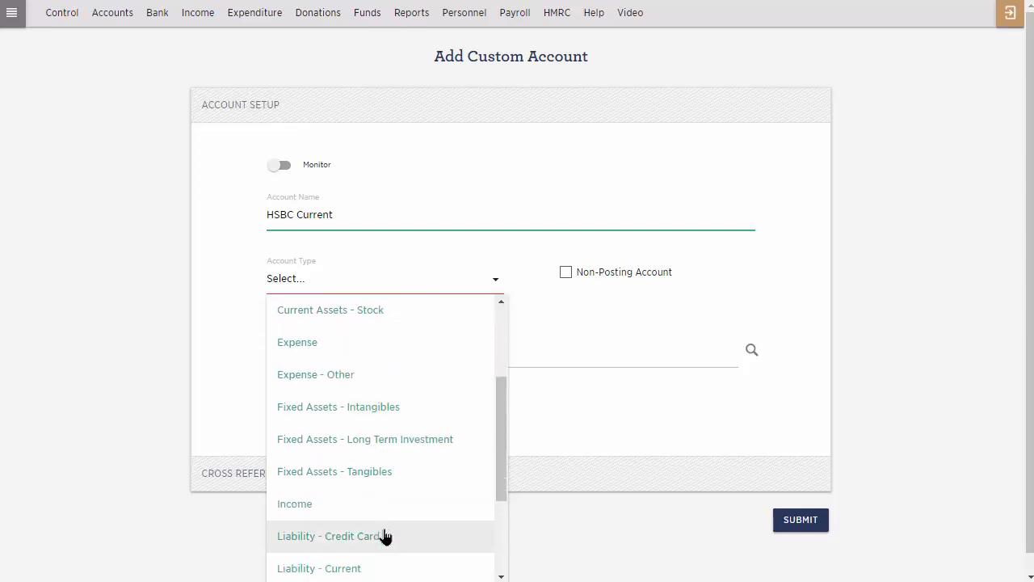
scroll(443, 327, "up", 3)
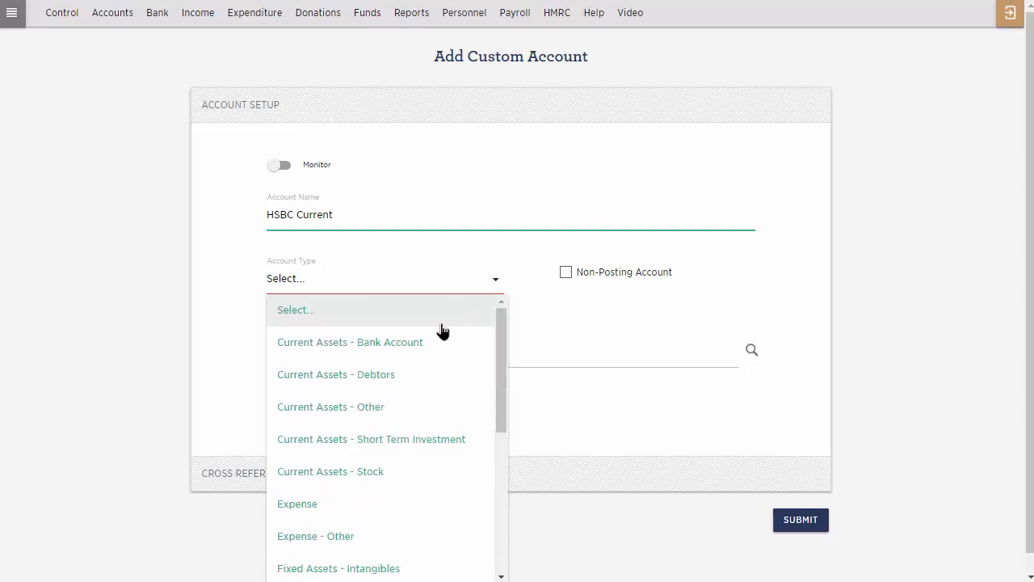
left_click(440, 342)
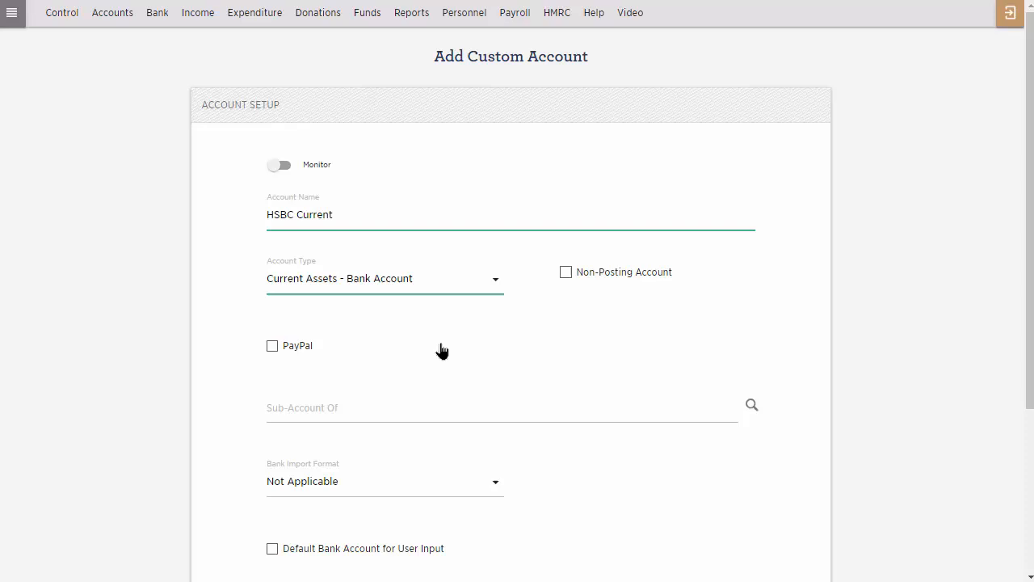
Set the account's bank import format to HSBC Business and create the account with the bank account details left blank.
left_click(325, 485)
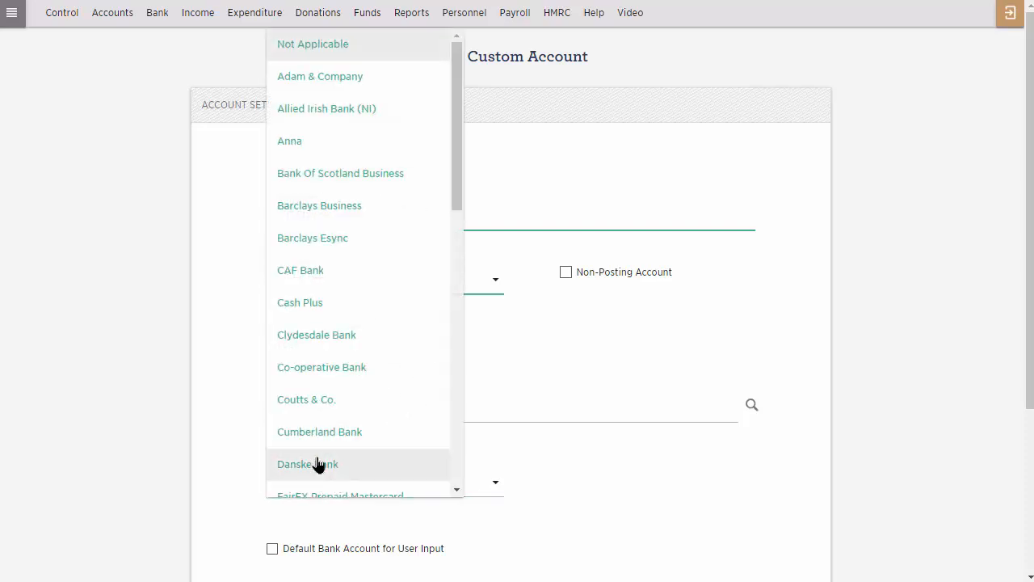
scroll(316, 464, "down", 5)
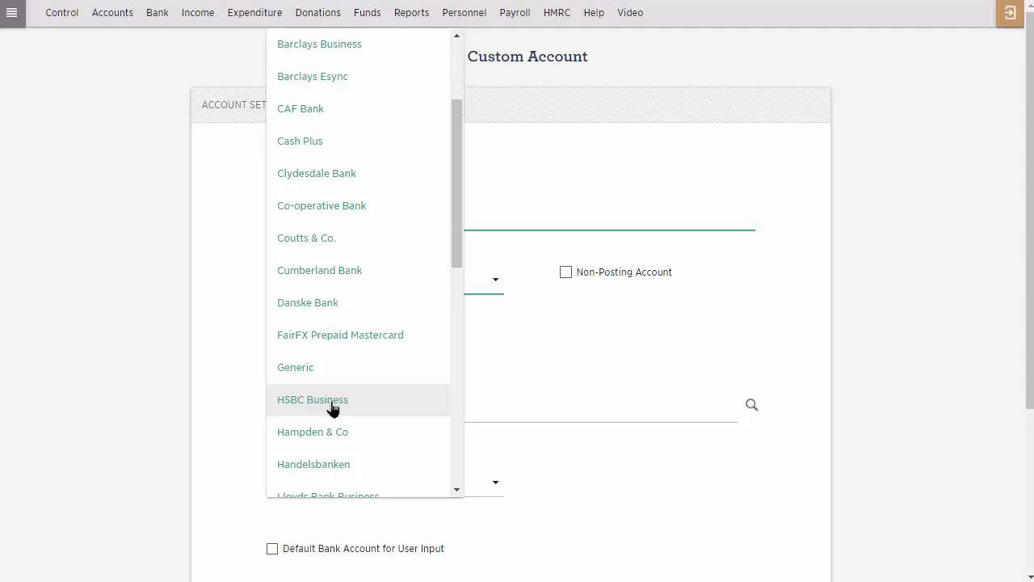
left_click(333, 408)
scroll(331, 408, "down", 3)
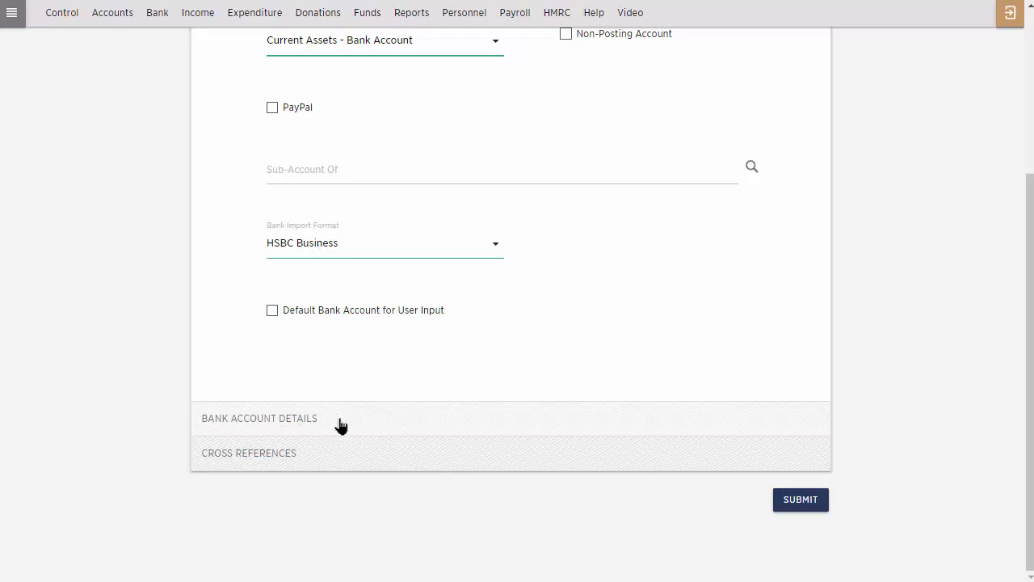
left_click(340, 426)
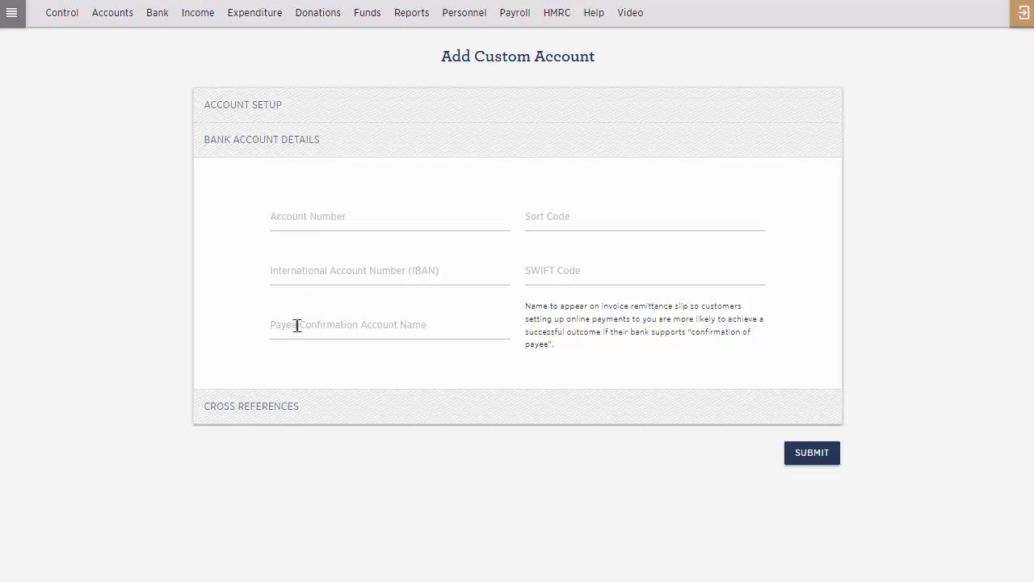
left_click(794, 461)
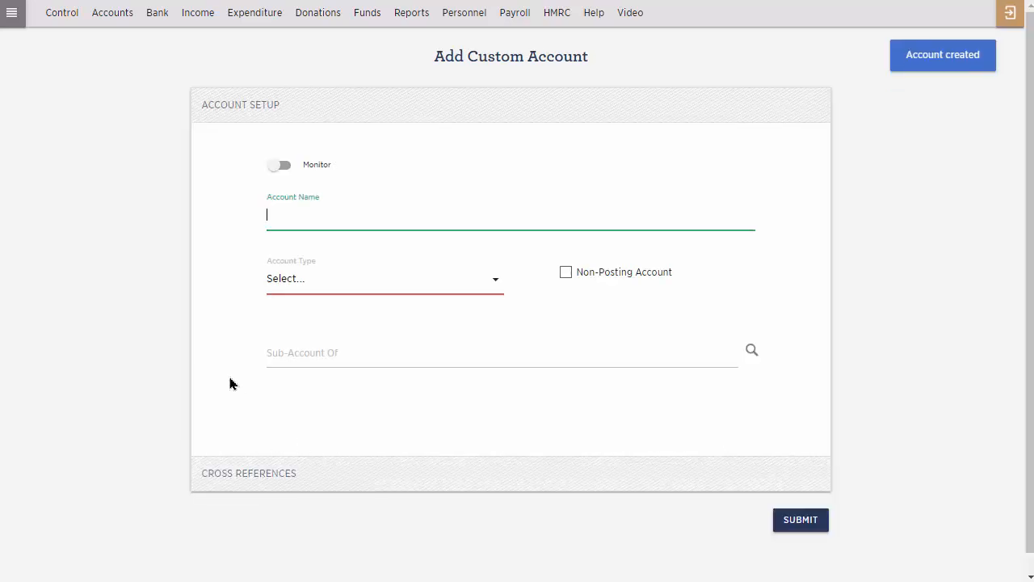
Process an import for the HSBC Current account by choosing the bank statement file and submitting it.
left_click(148, 17)
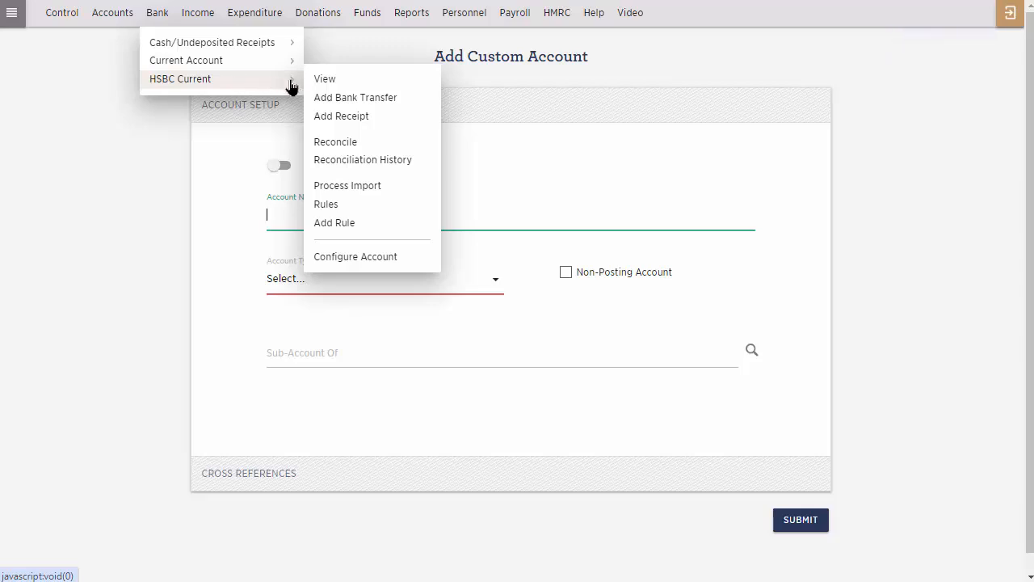
left_click(364, 188)
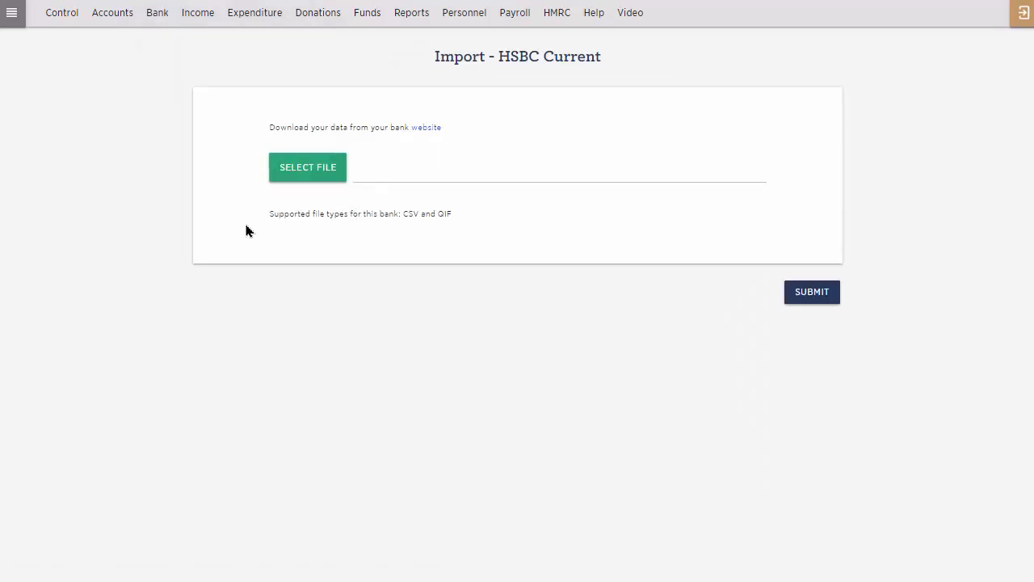
left_click_drag(268, 217, 456, 222)
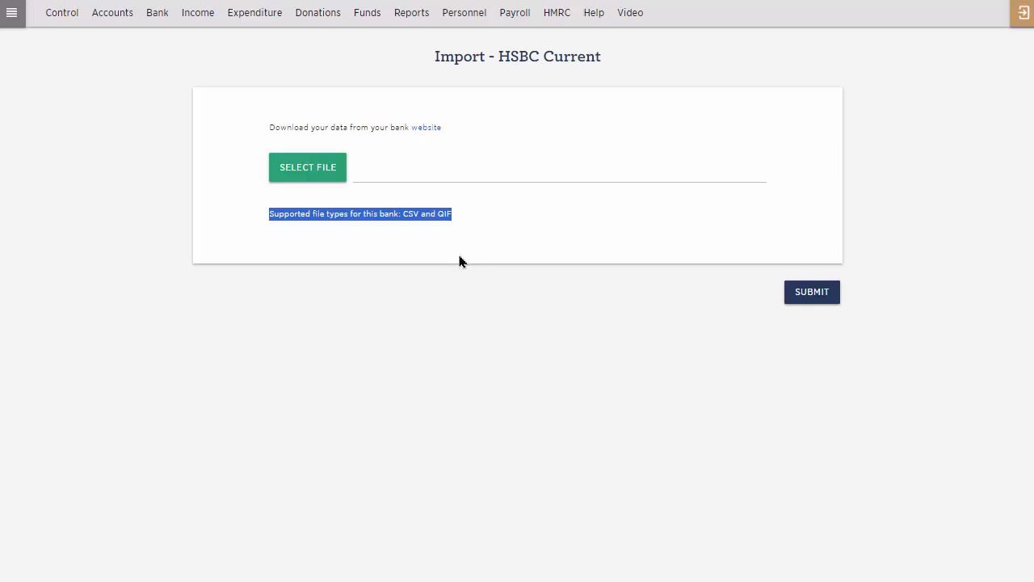
left_click(298, 175)
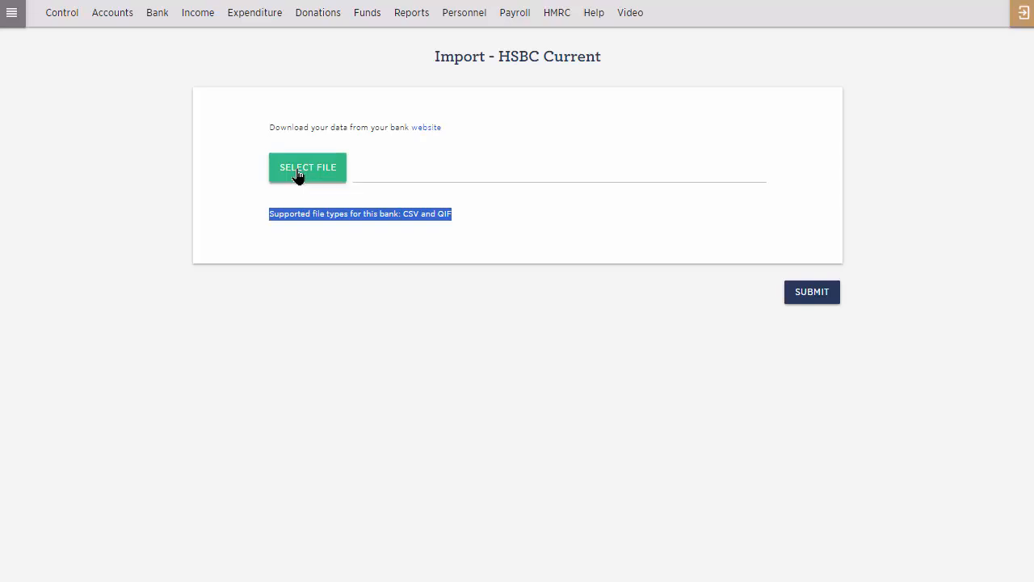
left_click(820, 296)
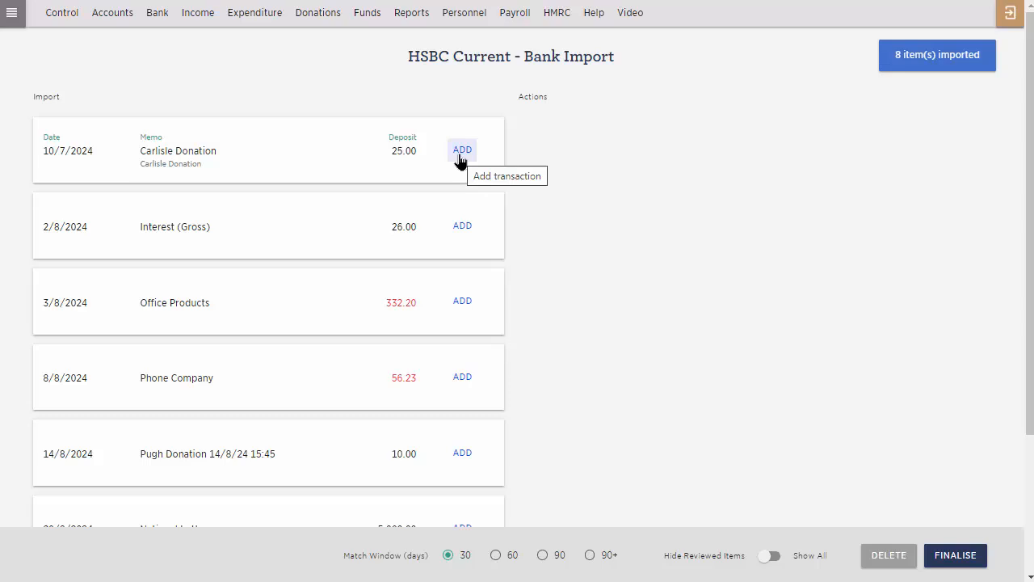
Add the imported 10/7/2024 deposit of 25.00 as a Donation with the matching donor as counterparty.
left_click(332, 22)
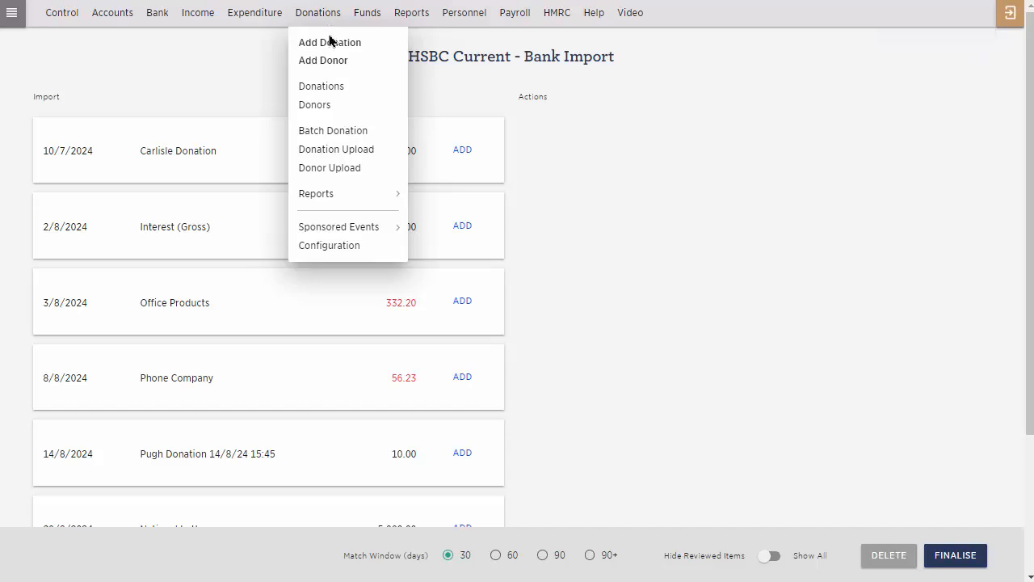
left_click(463, 152)
left_click(461, 160)
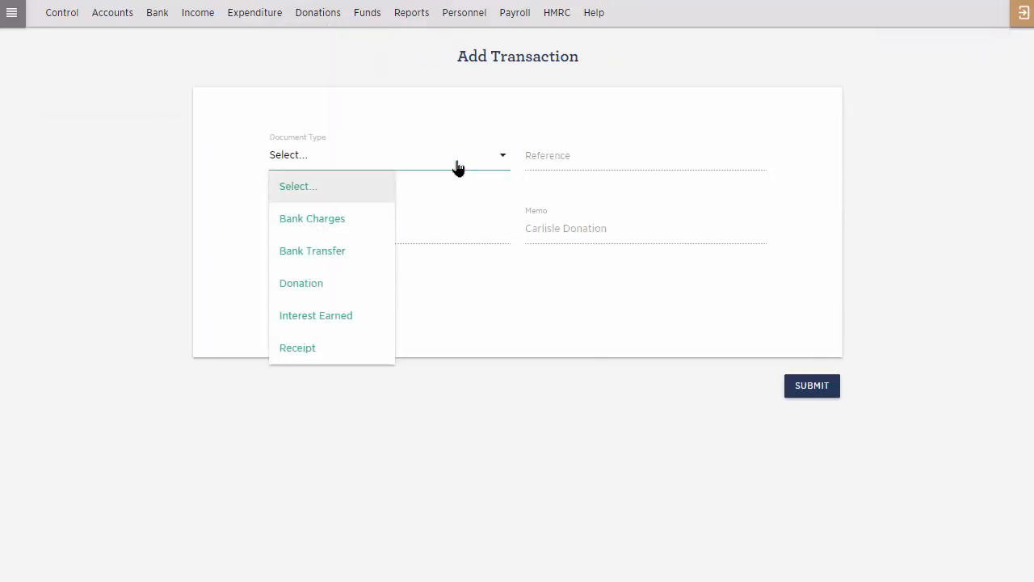
left_click(350, 283)
left_click(355, 237)
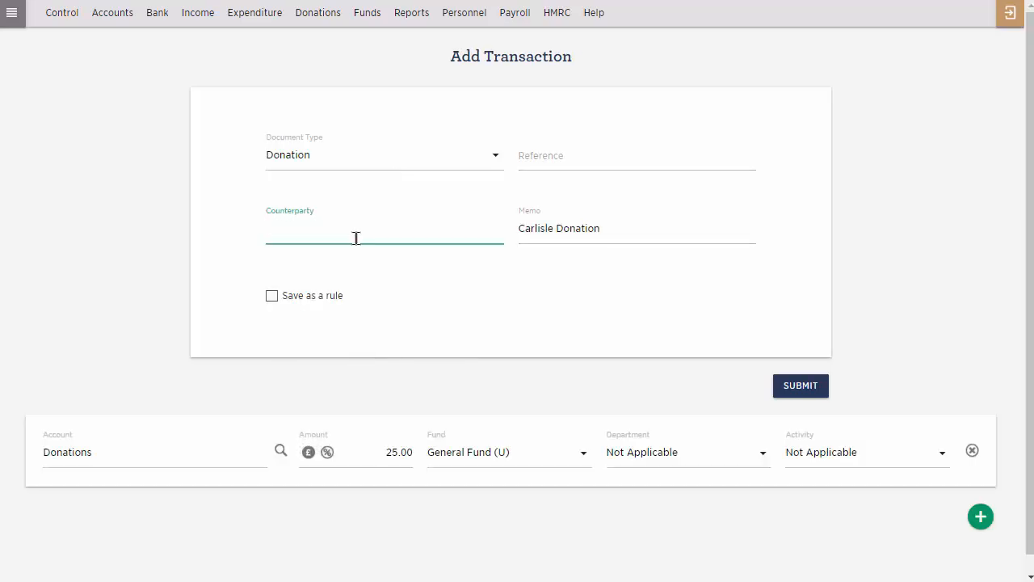
type("ca")
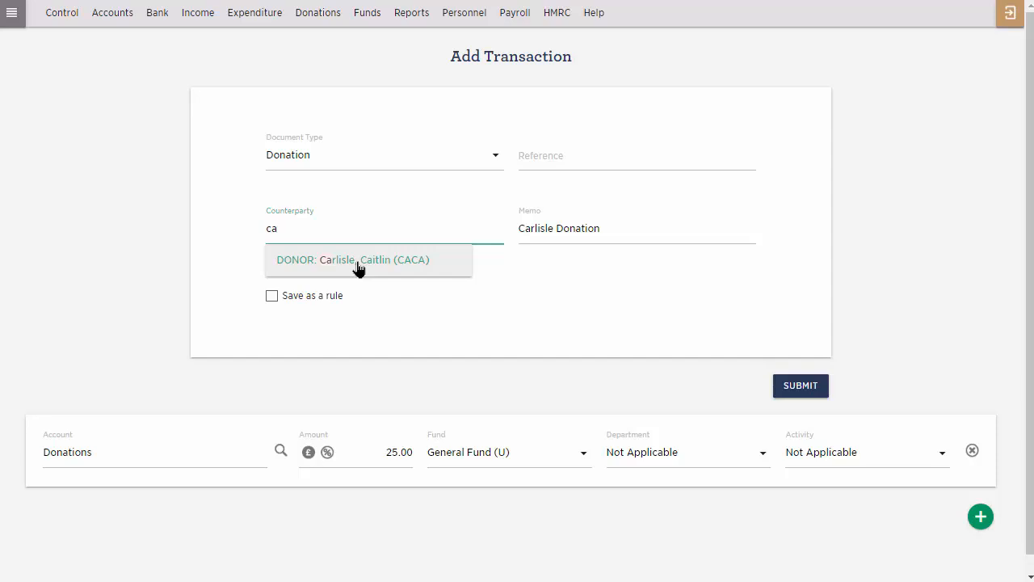
left_click(359, 260)
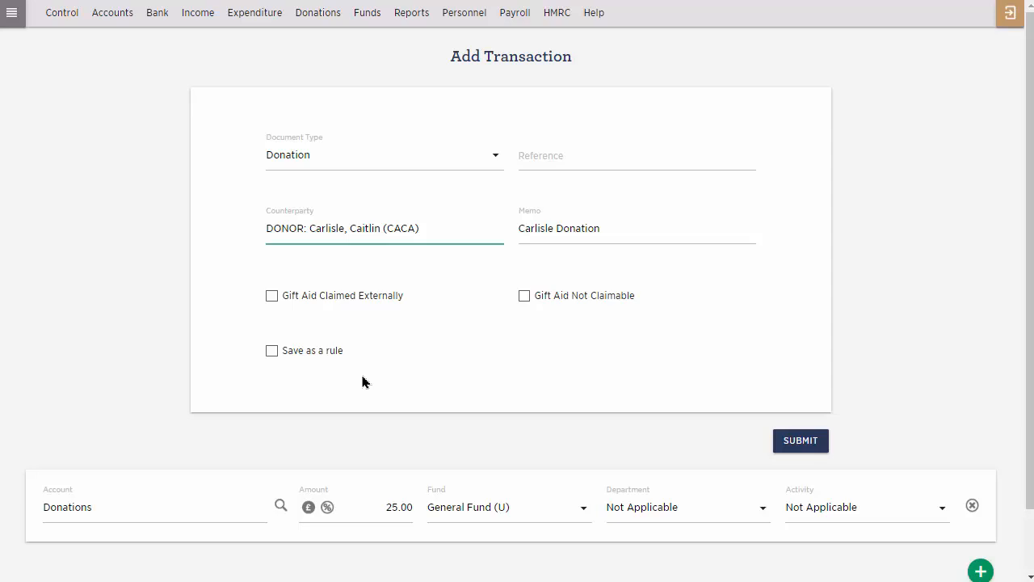
Save the donation as a rule under the suggested donor-based rule name, keeping the statement memo text, and submit the transaction.
left_click(271, 355)
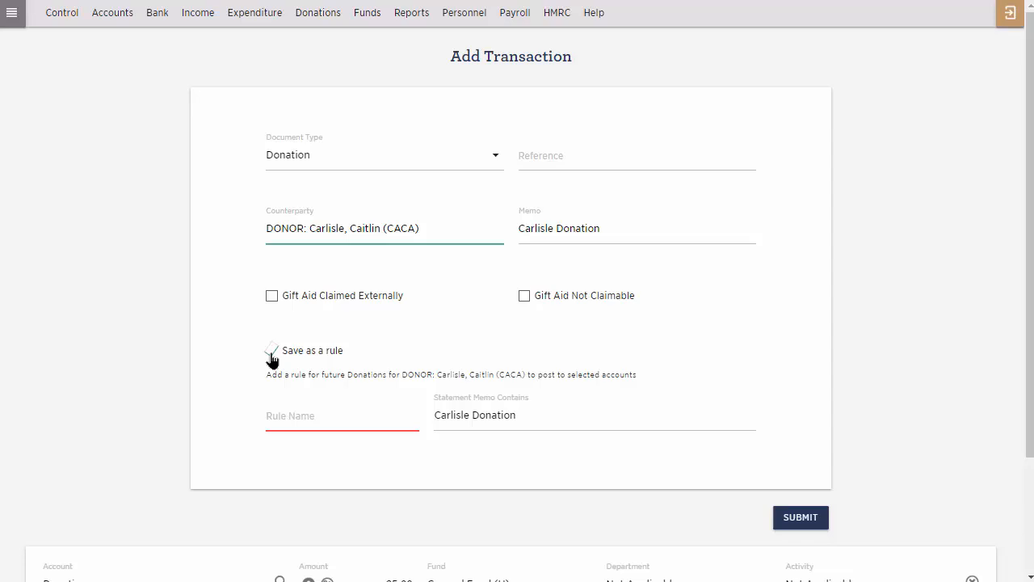
left_click(289, 416)
type("Ca")
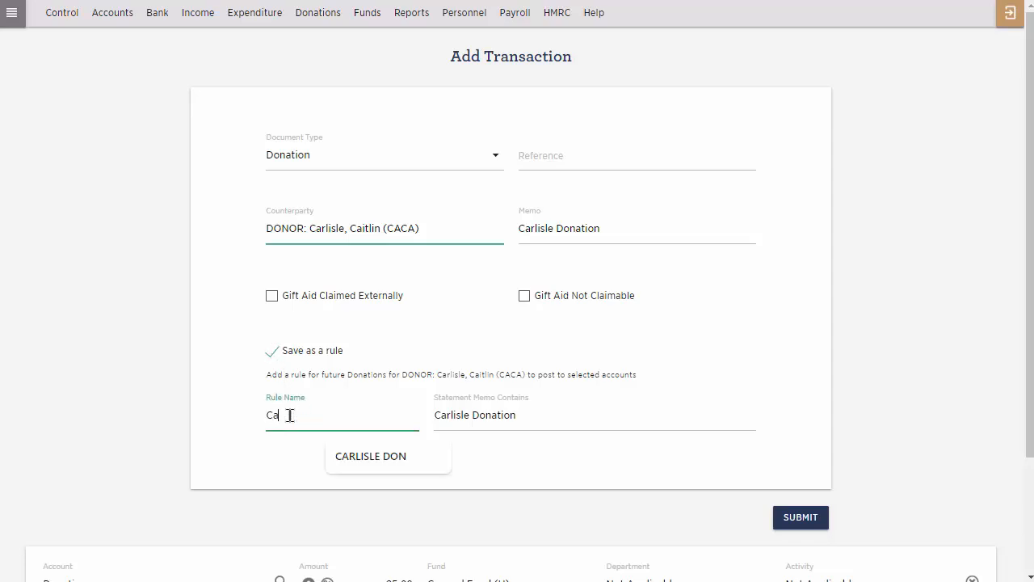
left_click(380, 458)
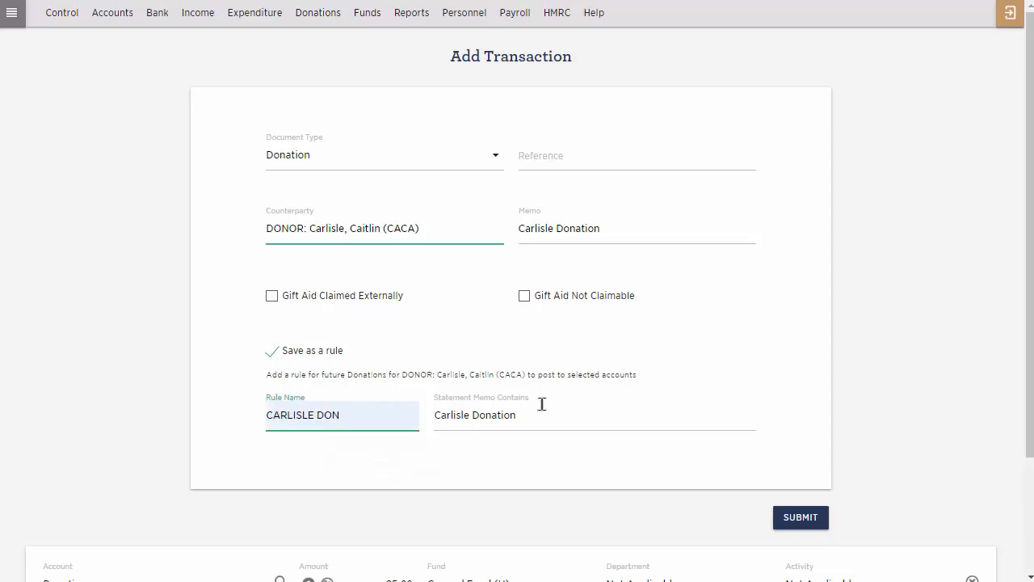
left_click_drag(527, 419, 432, 415)
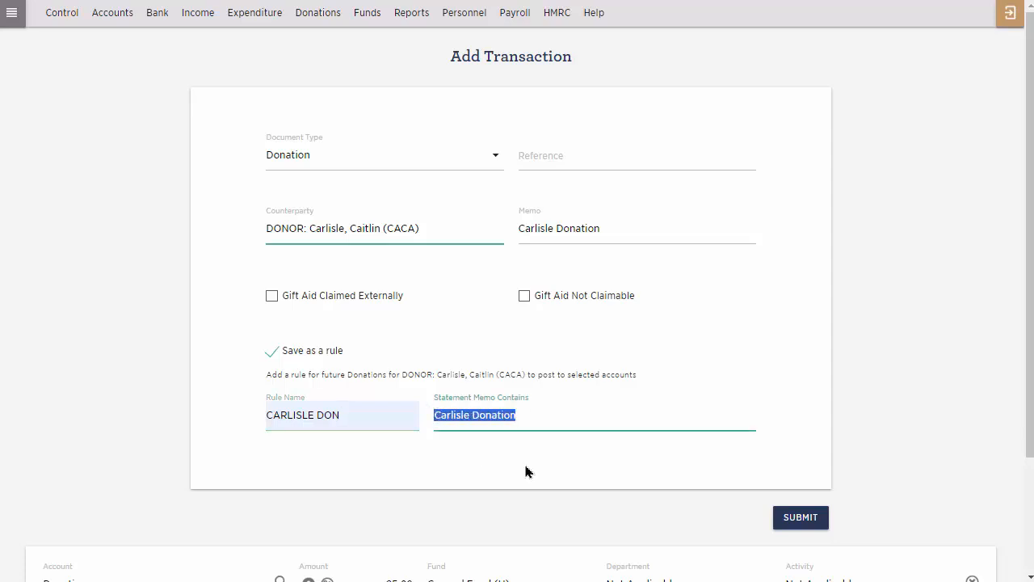
scroll(525, 471, "down", 2)
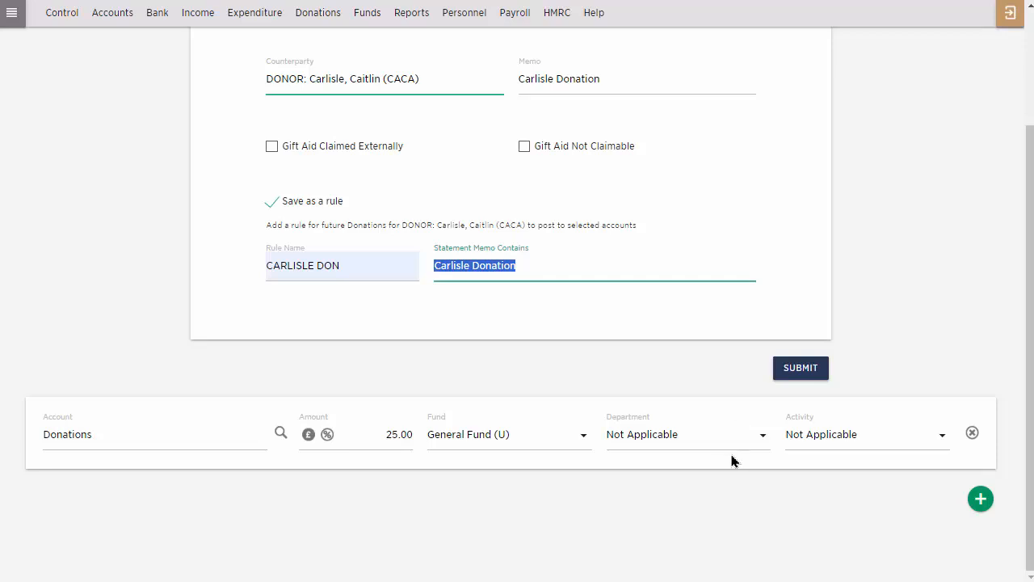
left_click(792, 376)
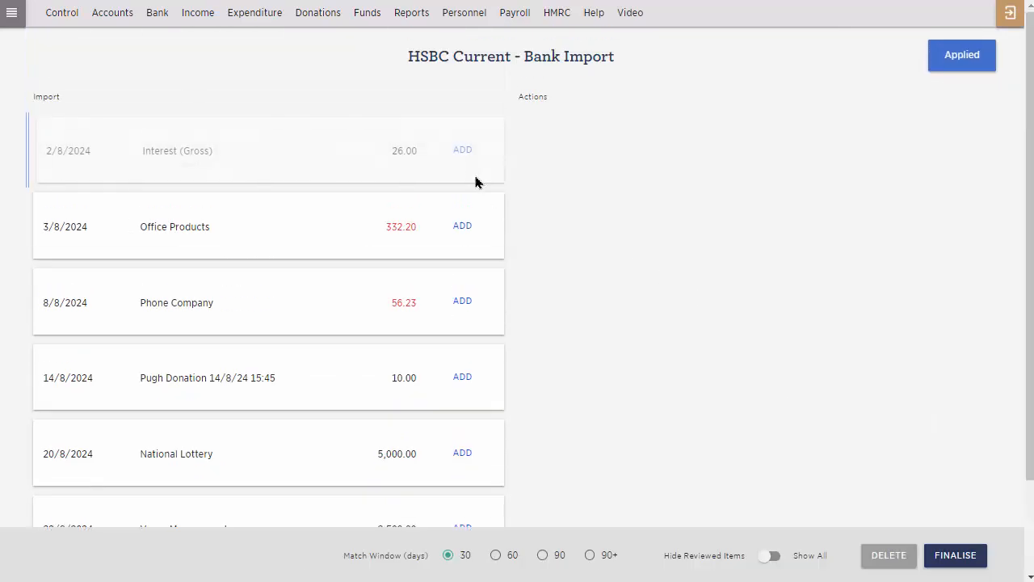
Add the imported Interest (Gross) deposit as Interest Earned, without a counterparty, posted to the Interest Received account.
left_click(462, 151)
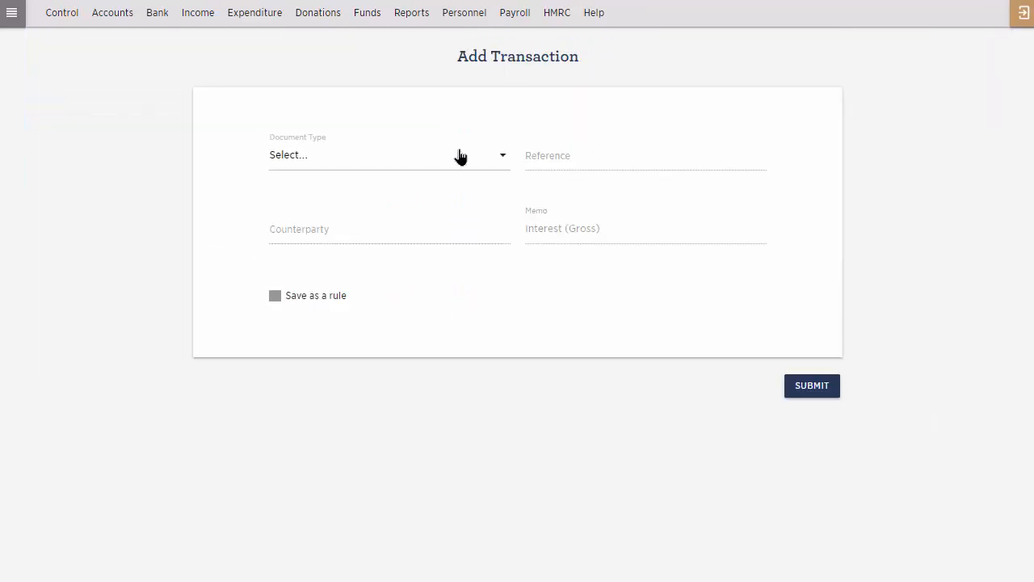
left_click(427, 158)
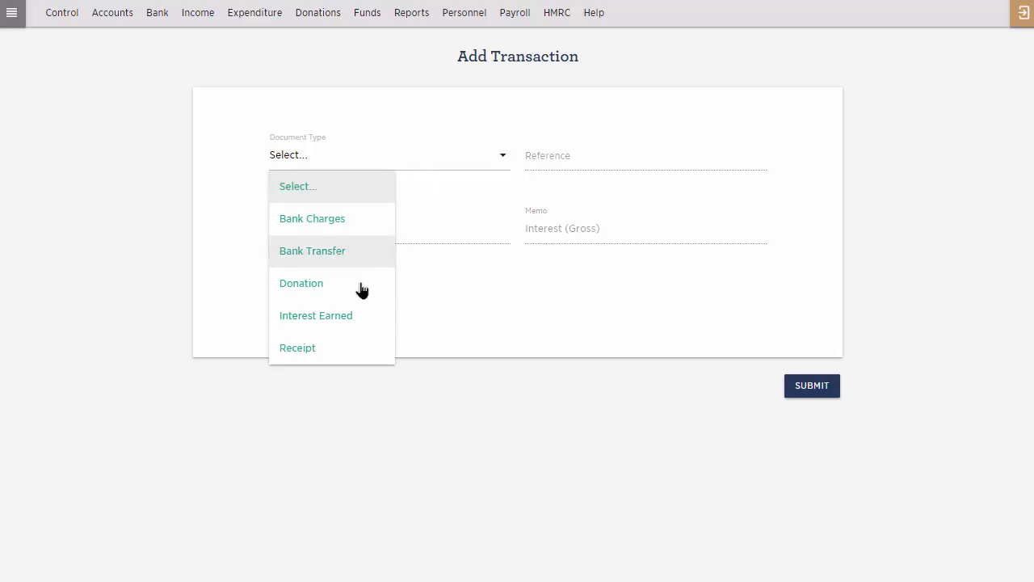
left_click(353, 317)
left_click(299, 234)
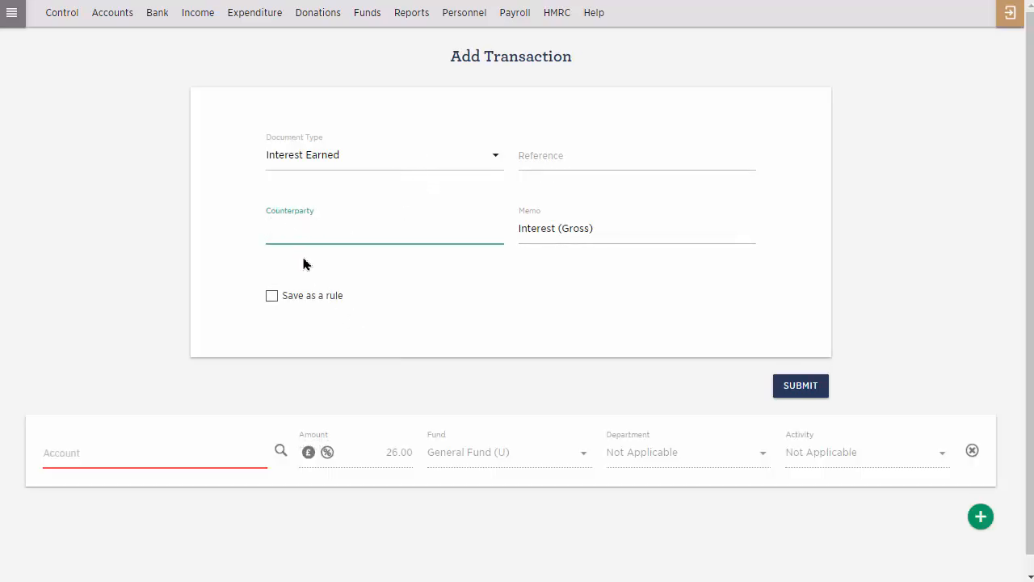
left_click(110, 458)
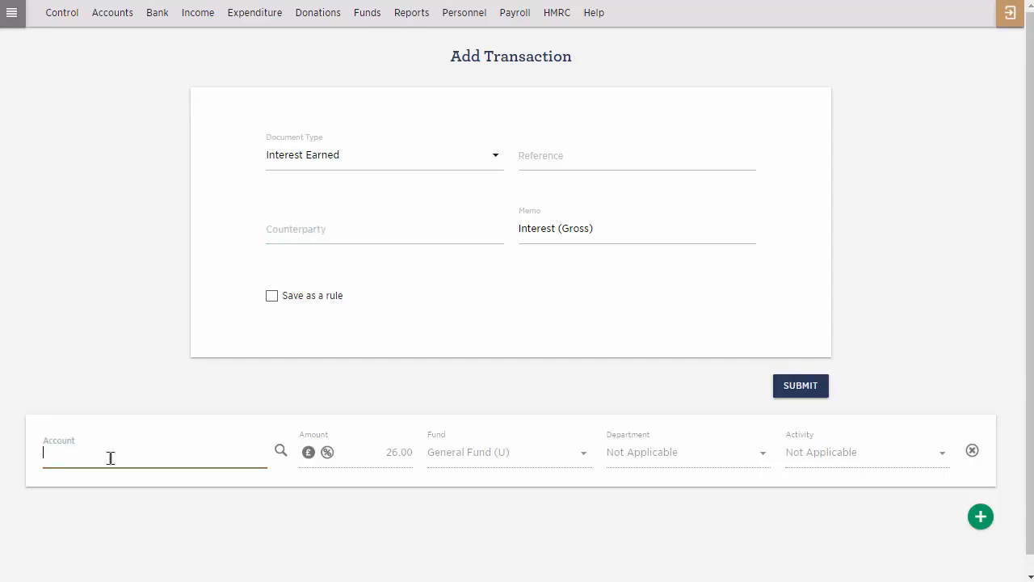
type("rec")
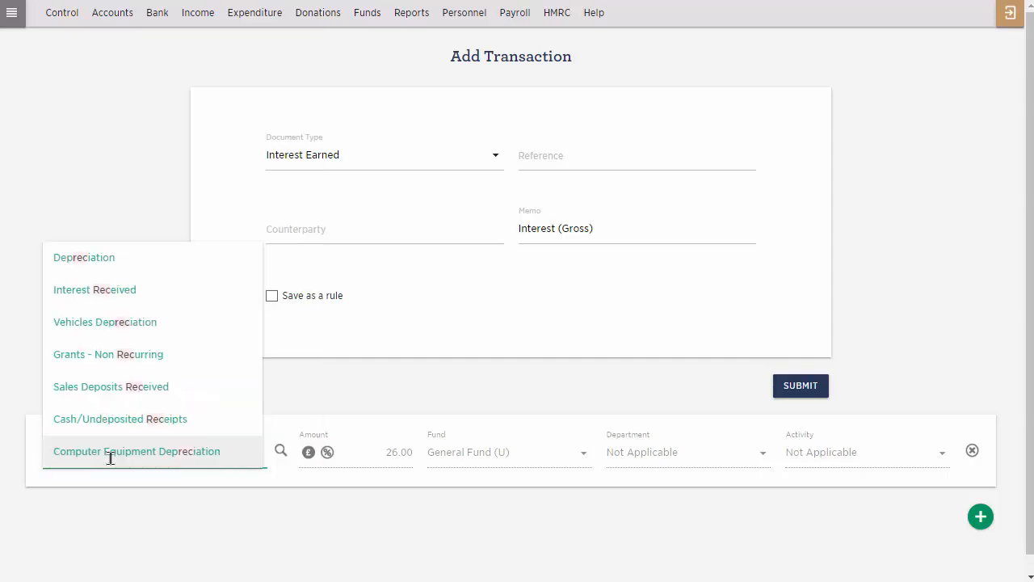
left_click(108, 298)
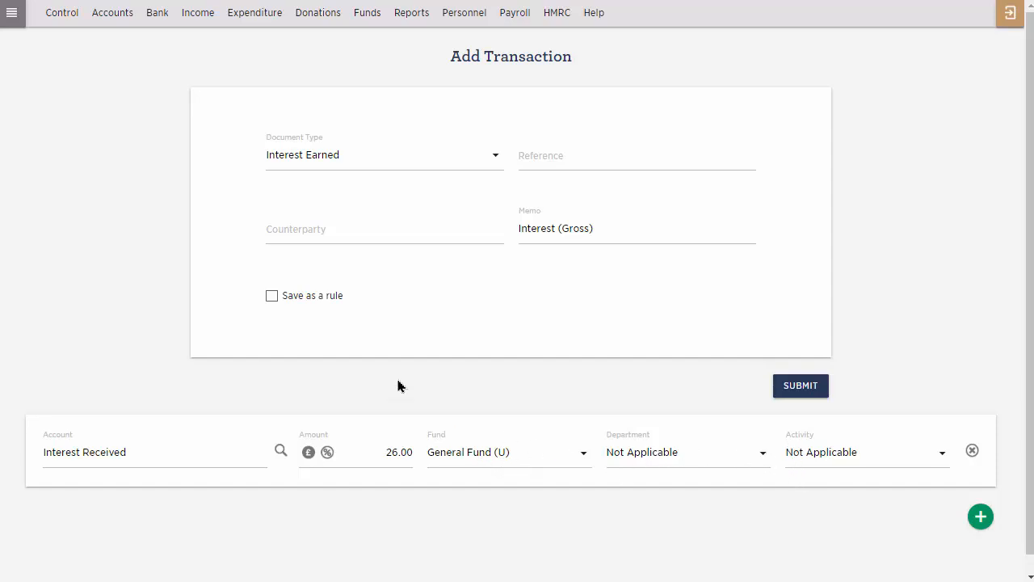
Save the interest transaction as a rule named Interest, keeping the statement memo text Interest (Gross), and submit it.
left_click(272, 298)
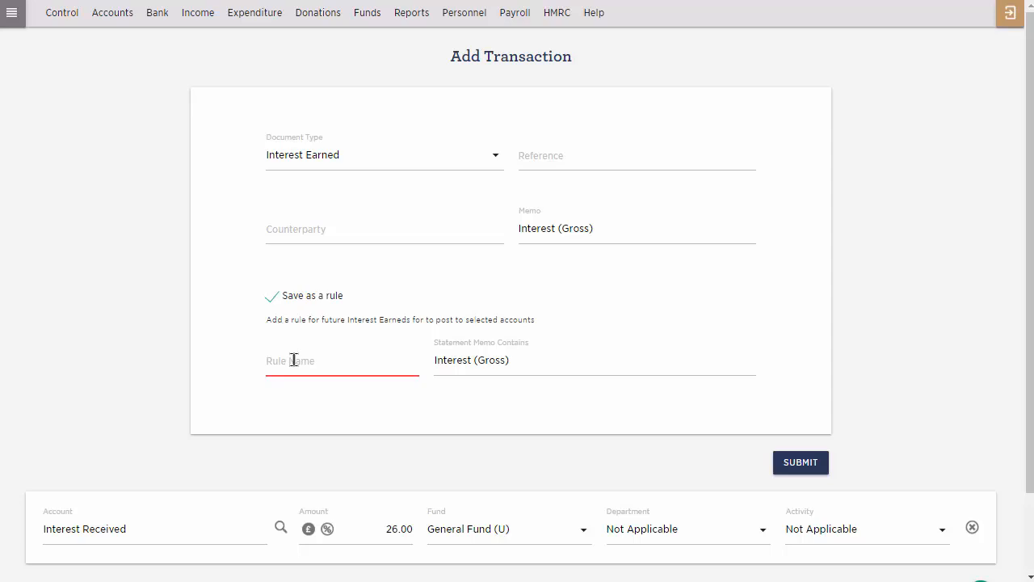
left_click(294, 360)
type("I")
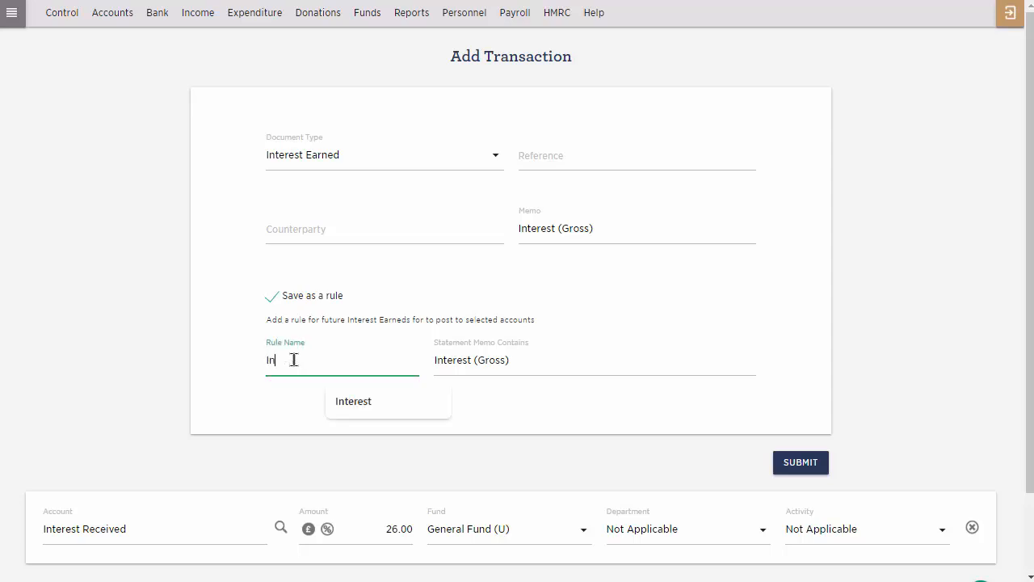
type("n")
left_click(349, 401)
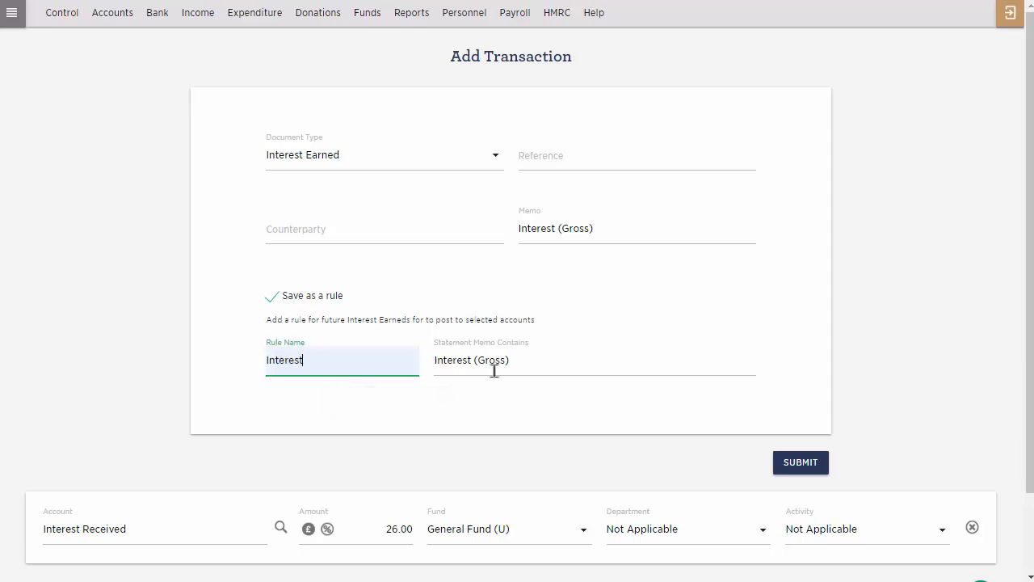
left_click(808, 471)
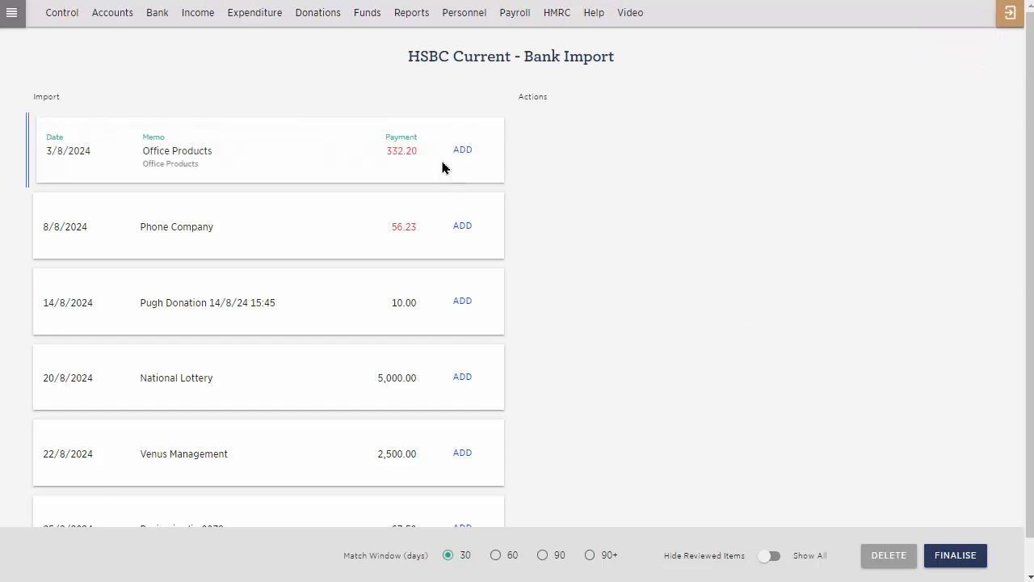
Add the imported 3/8/2024 Office Products payment as an Online Payment with supplier Office Products Ltd as counterparty.
left_click(263, 17)
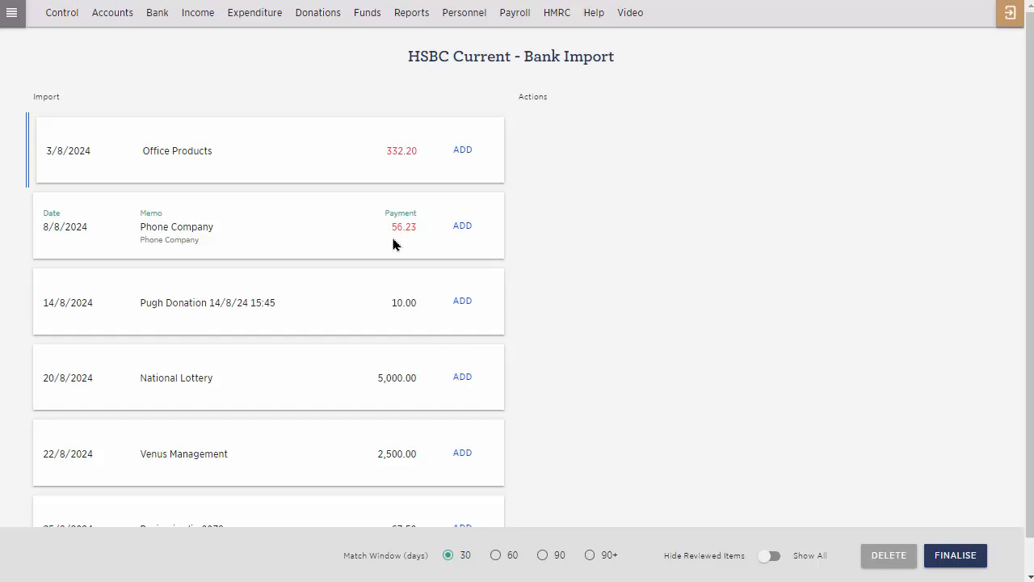
left_click(460, 164)
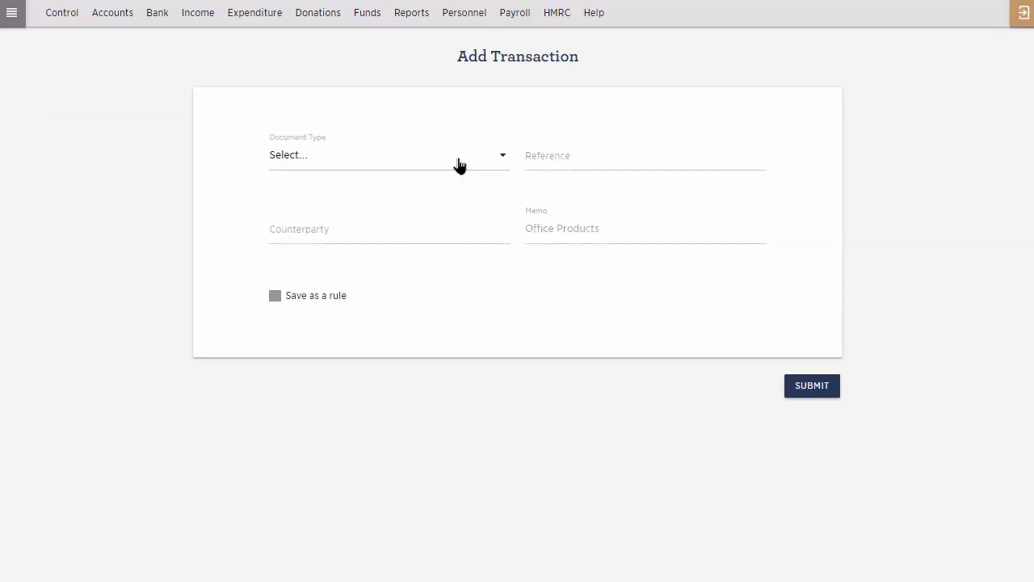
left_click(460, 164)
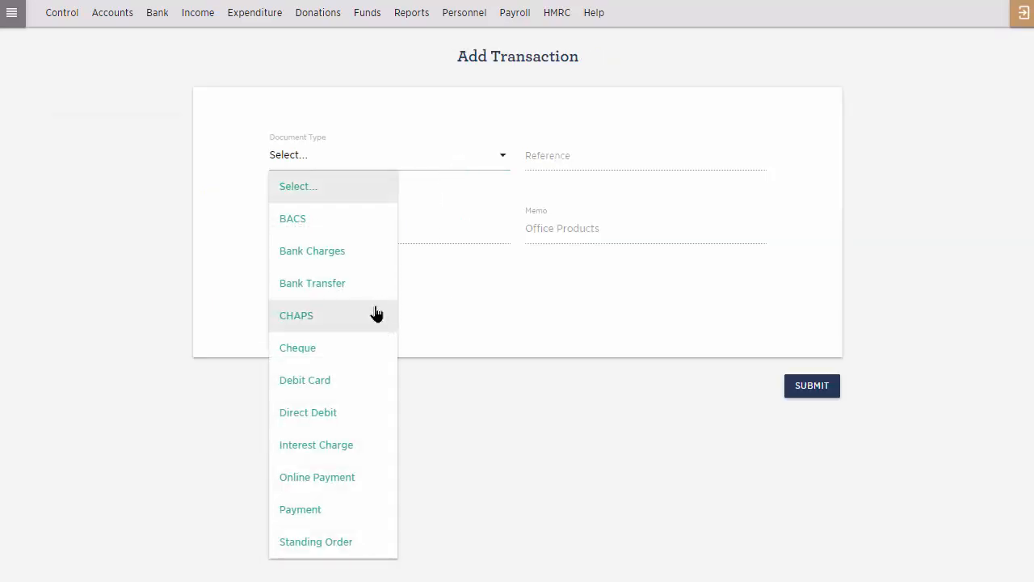
left_click(348, 479)
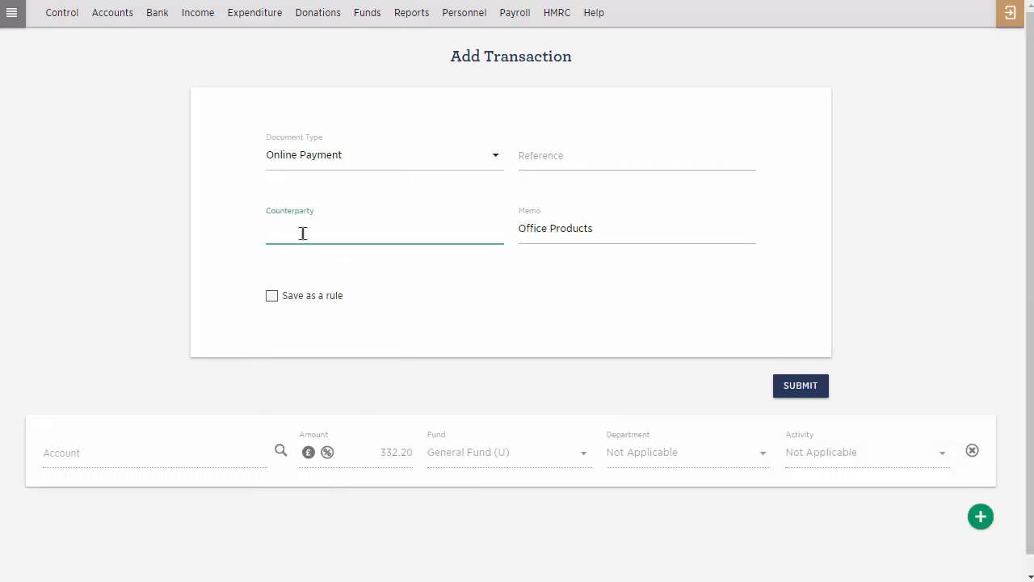
type("offi")
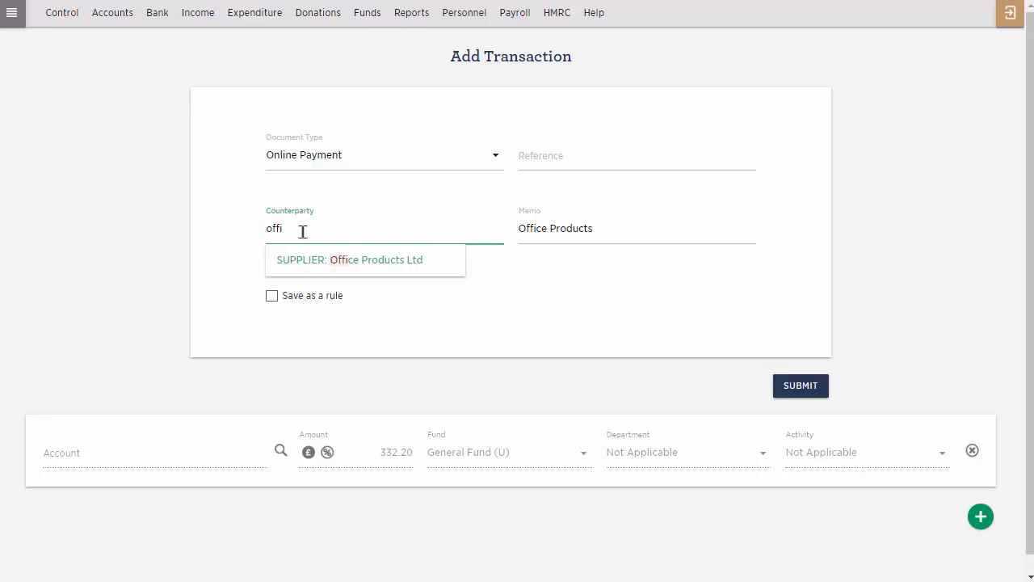
left_click(322, 270)
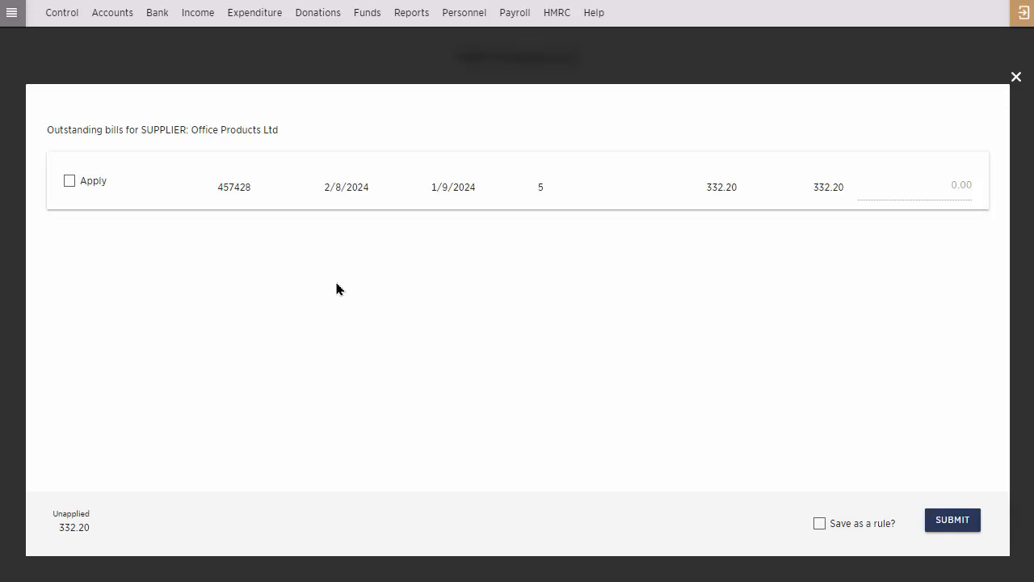
Apply the payment to the supplier's outstanding 332.20 bill, save it as a rule named OP bill payment, and submit.
left_click(69, 186)
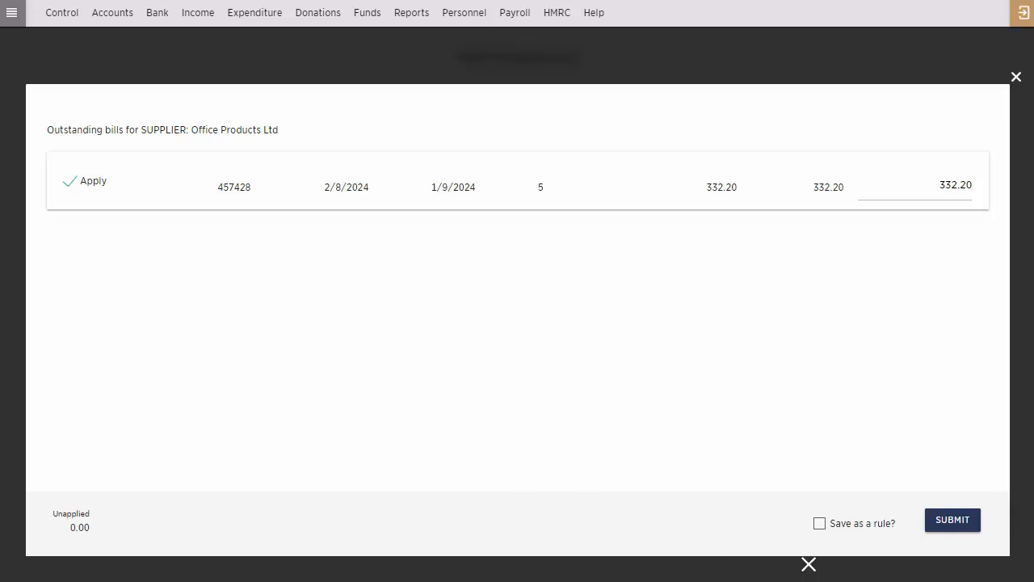
left_click(820, 525)
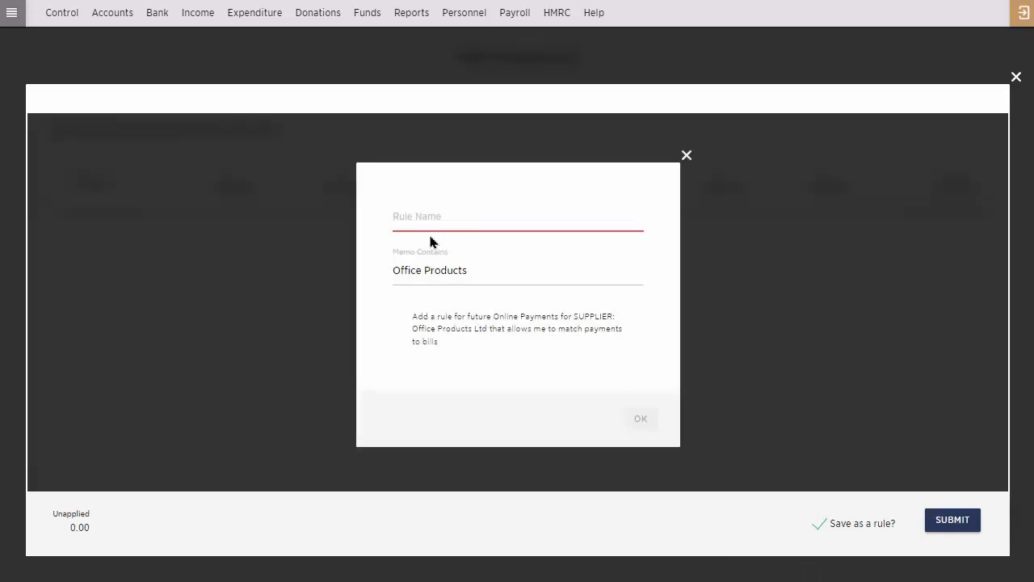
left_click(412, 214)
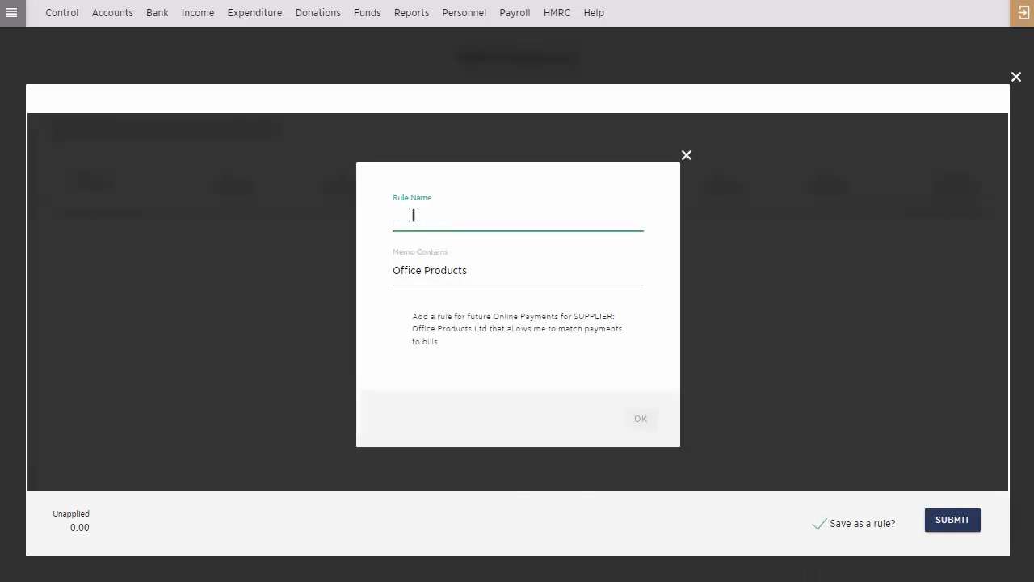
type("O")
left_click(482, 259)
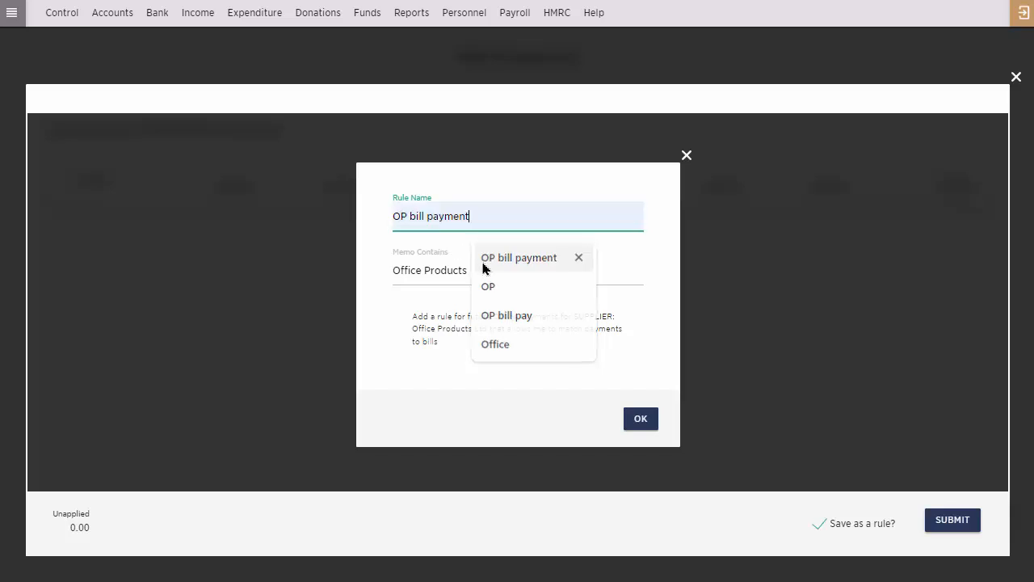
left_click(651, 424)
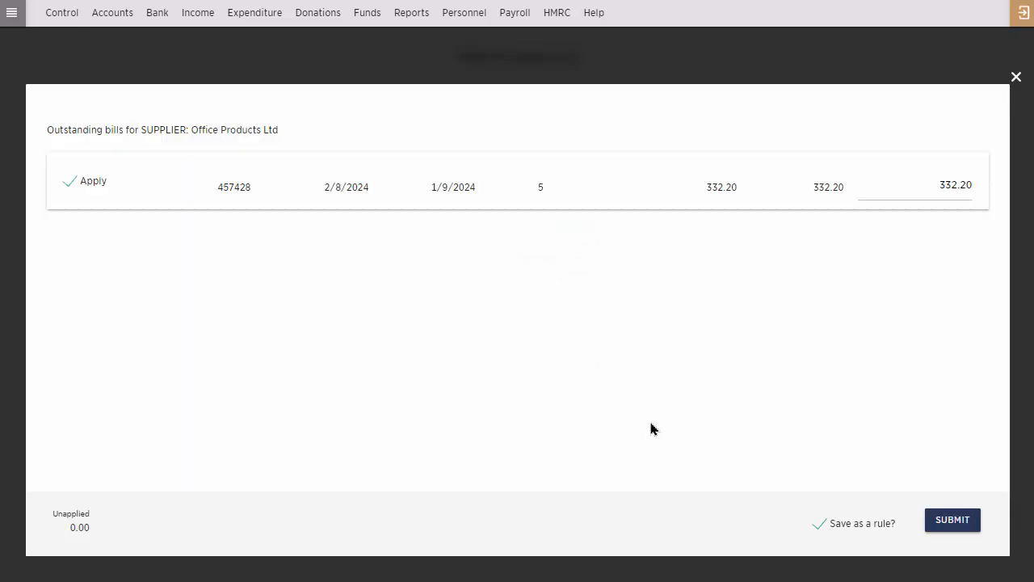
left_click(947, 518)
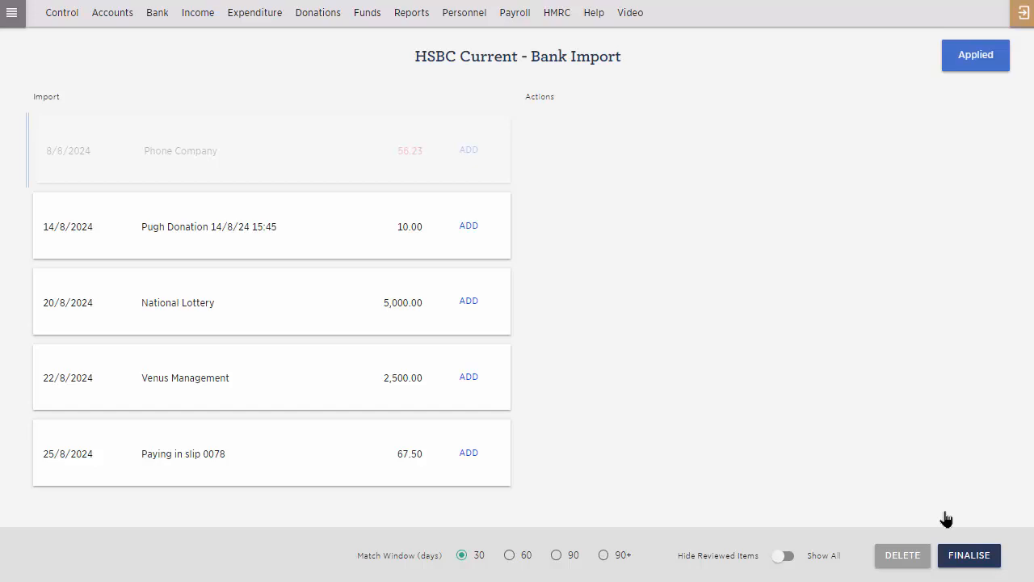
Add the imported 8/8/2024 Phone Company payment as a Direct Debit with supplier Phone Company PLC as counterparty.
left_click(471, 153)
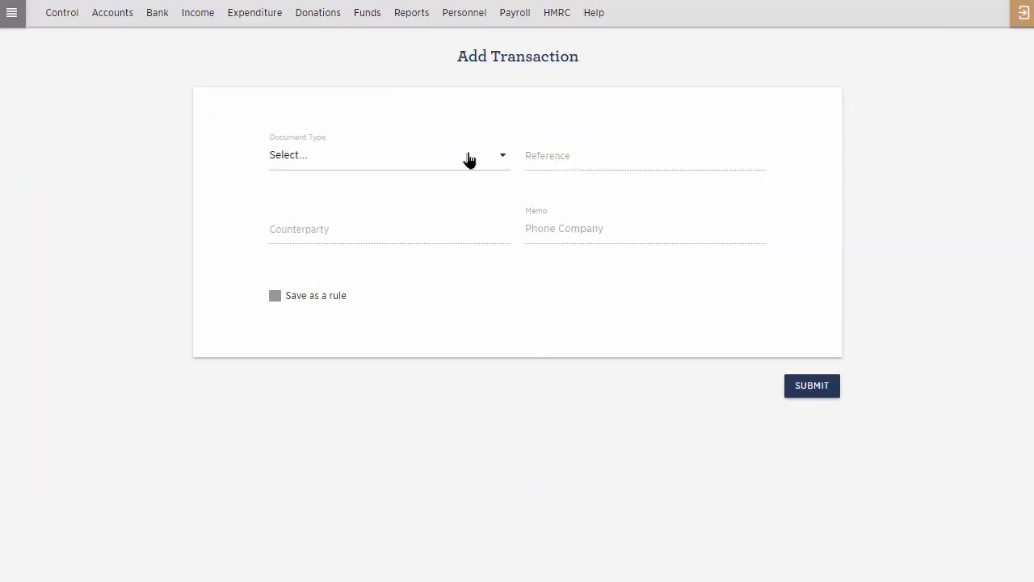
left_click(458, 162)
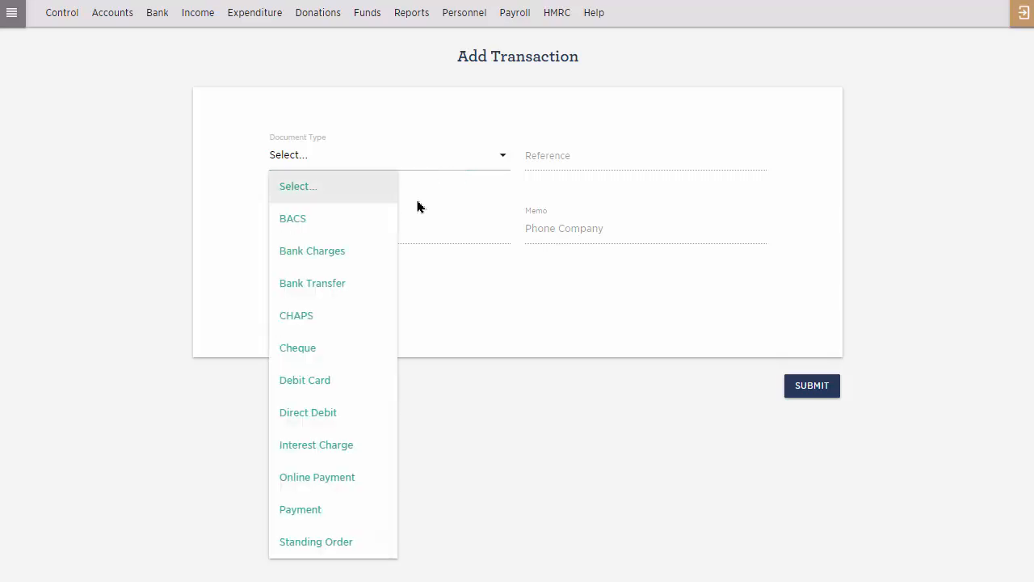
left_click(331, 412)
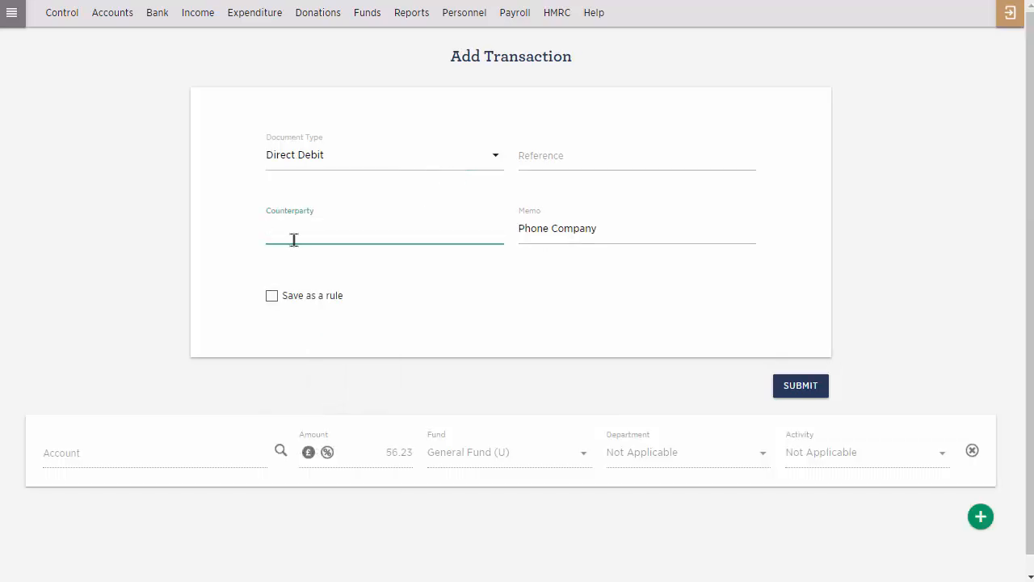
type("ph")
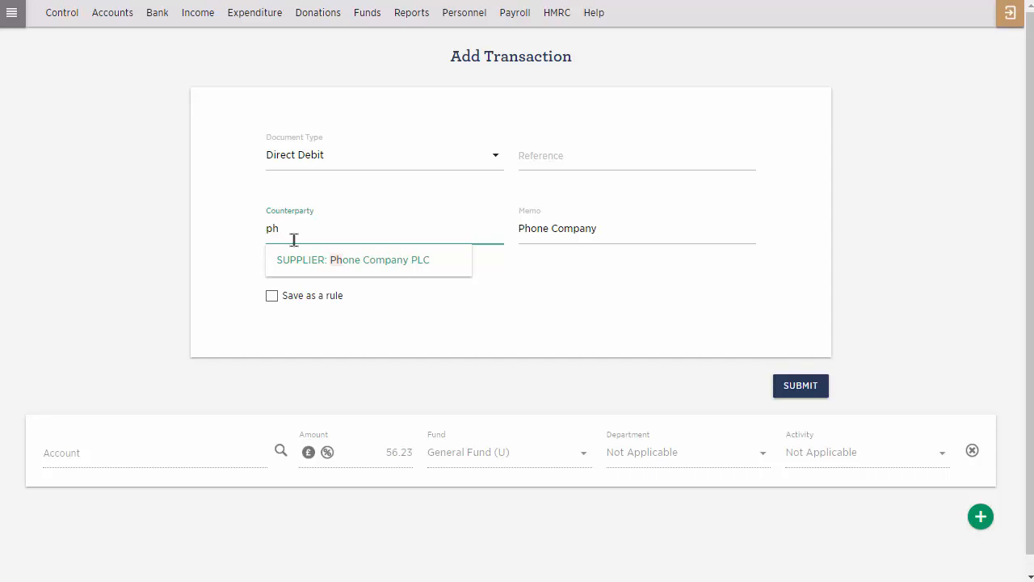
left_click(312, 262)
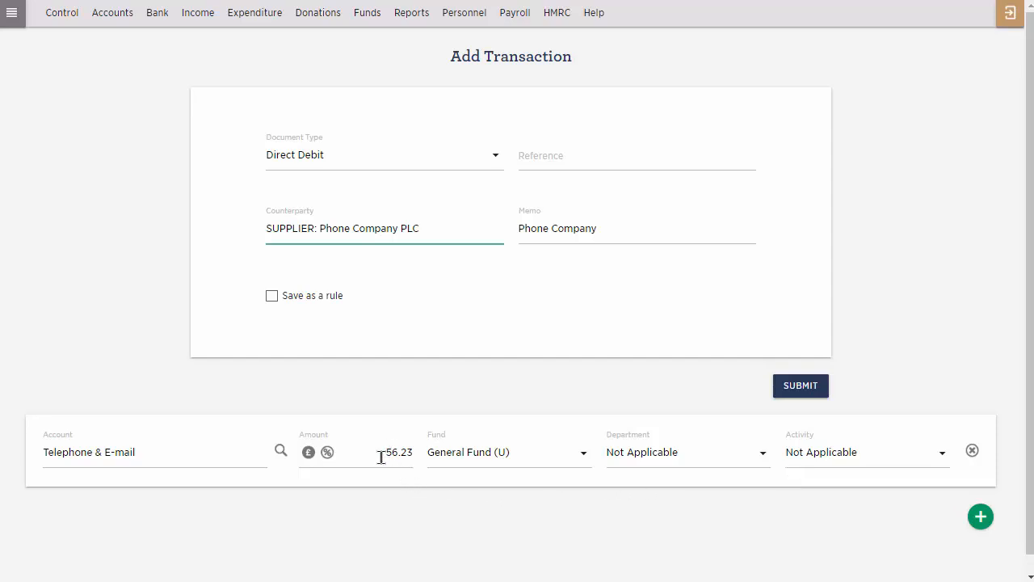
Try splitting the payment by setting the Telephone & E-mail line to 40.00 and adding a second line, and remove that line.
left_click_drag(381, 458, 416, 471)
type("40")
left_click(981, 518)
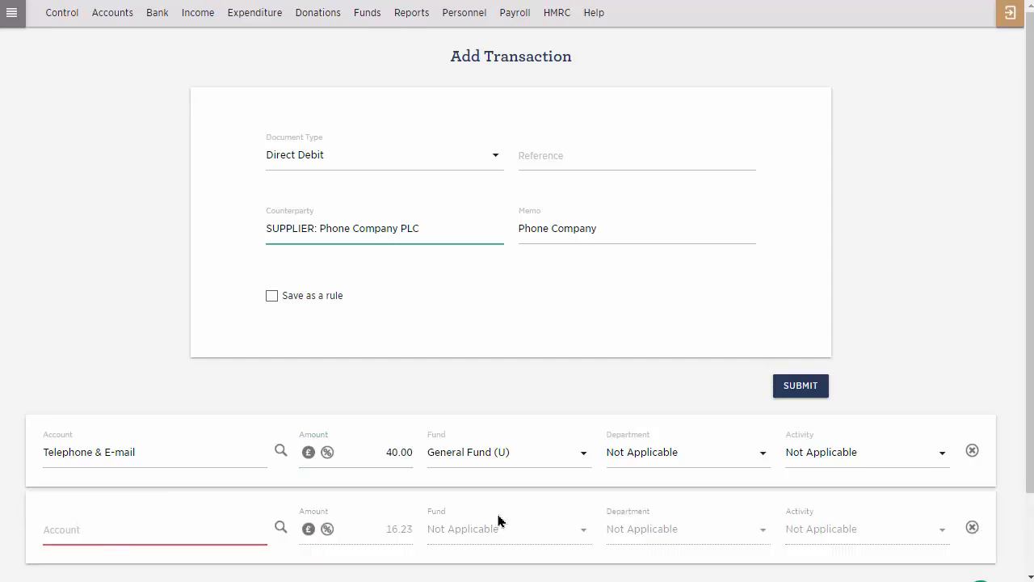
left_click(971, 528)
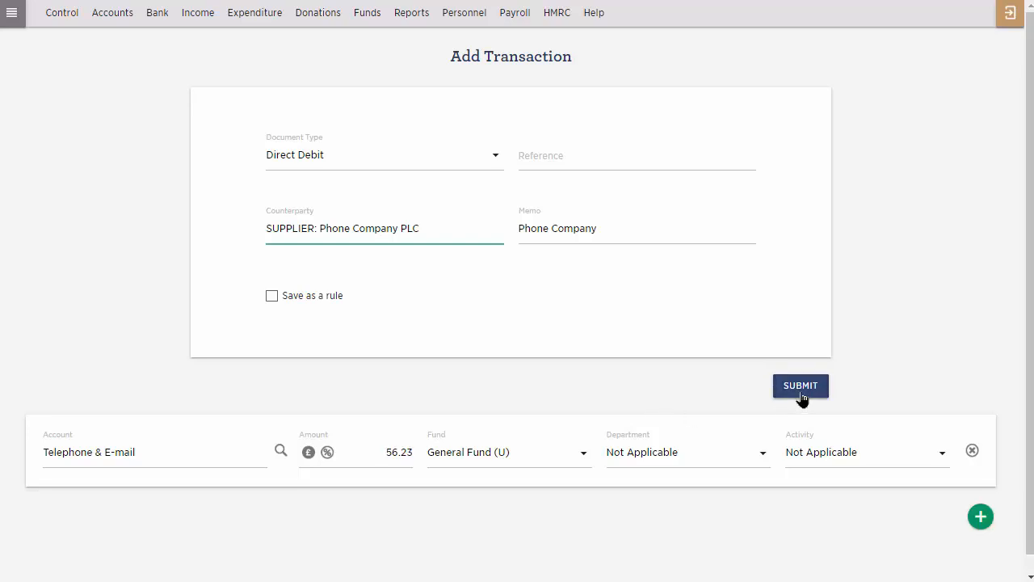
Save the direct debit as a rule named PC DD, keeping the statement memo text Phone Company, and submit the transaction.
left_click(291, 296)
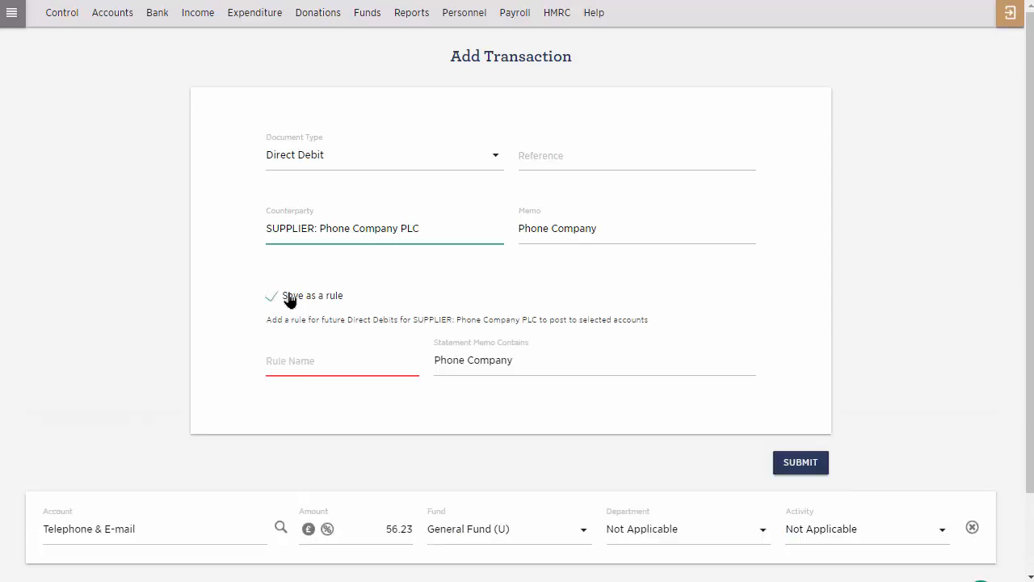
left_click(309, 368)
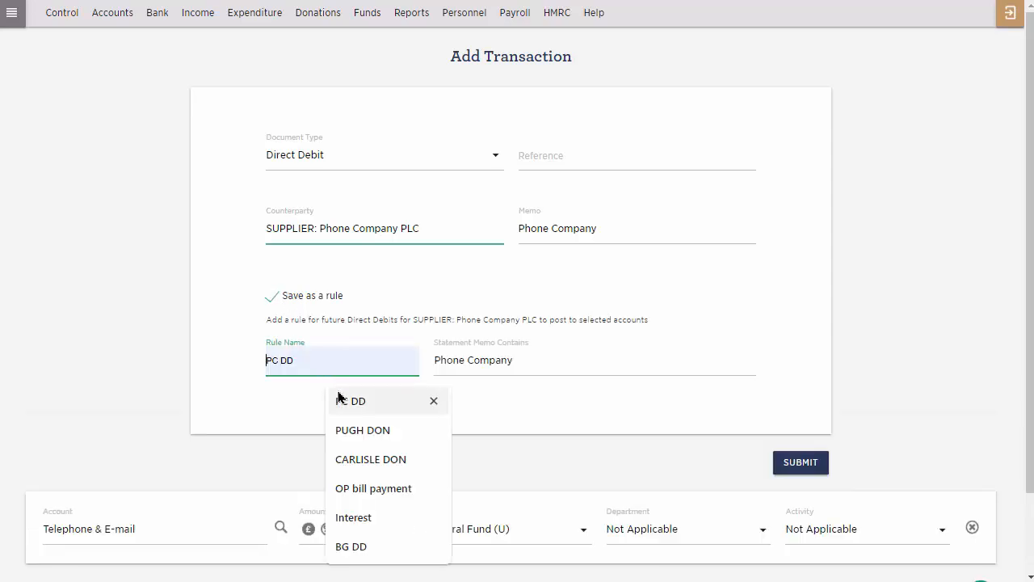
left_click(339, 397)
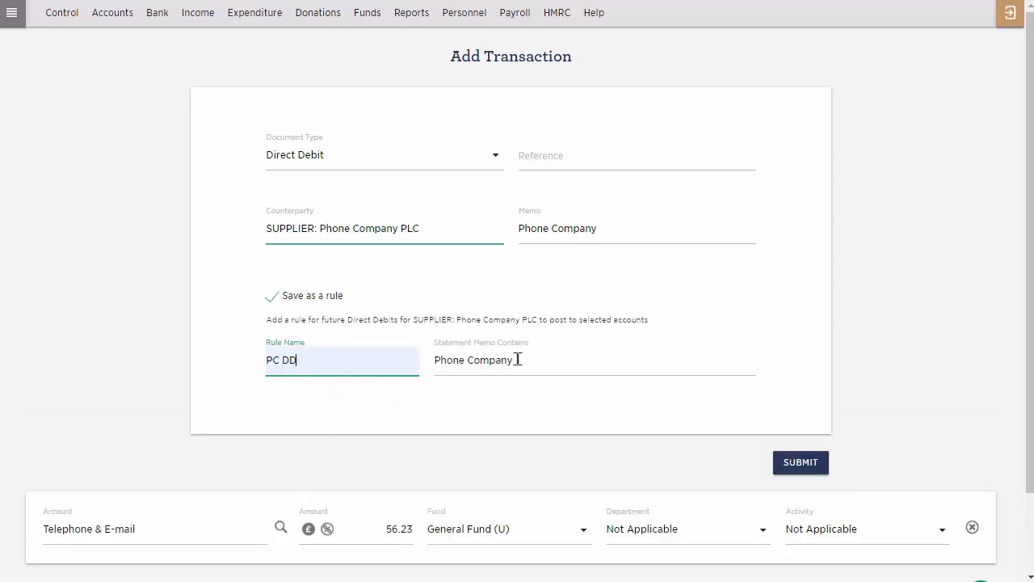
left_click(811, 473)
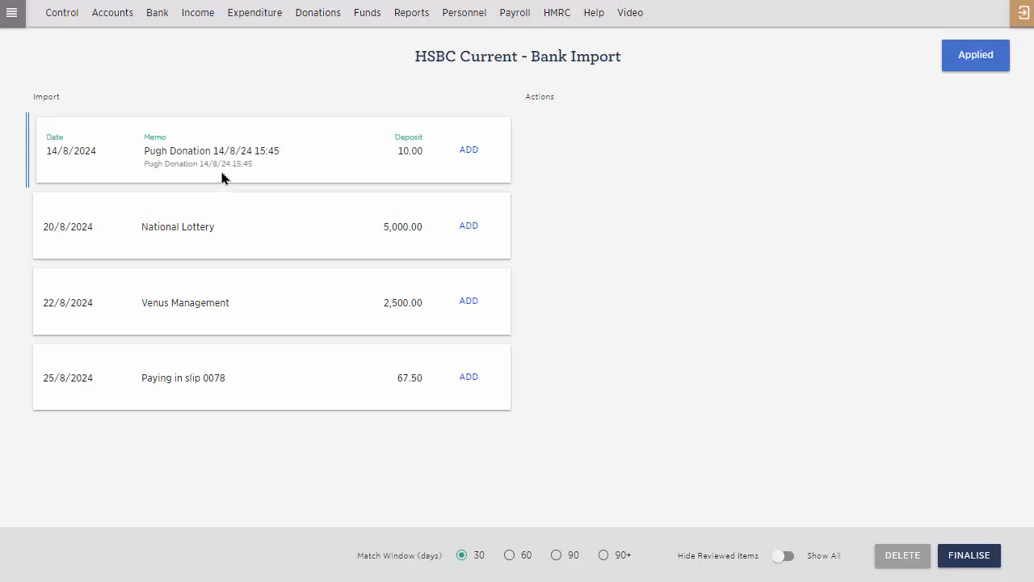
Add the imported 14/8/2024 deposit of 10.00 as a Donation with the matching donor as counterparty.
left_click(469, 149)
left_click(396, 169)
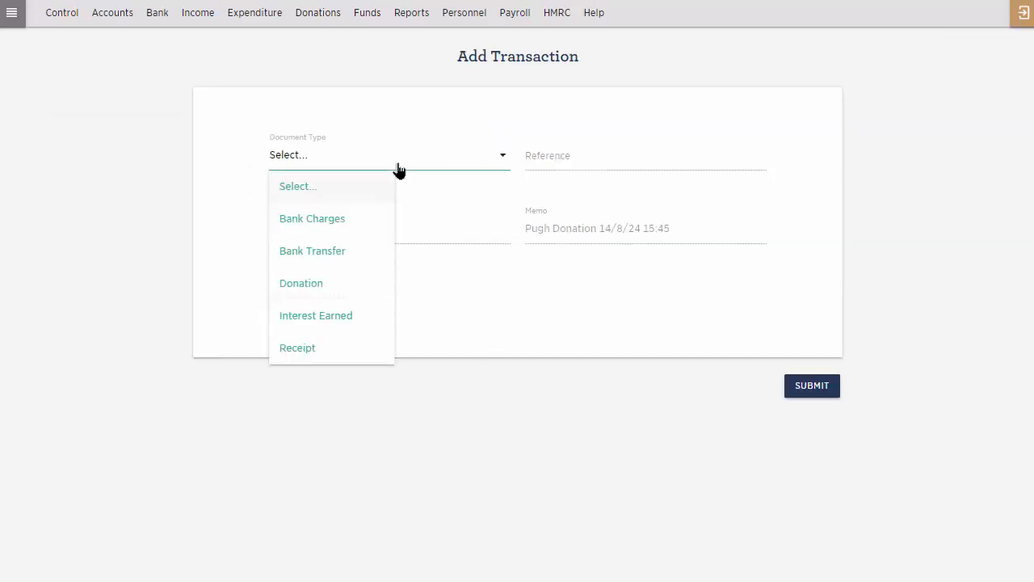
left_click(350, 289)
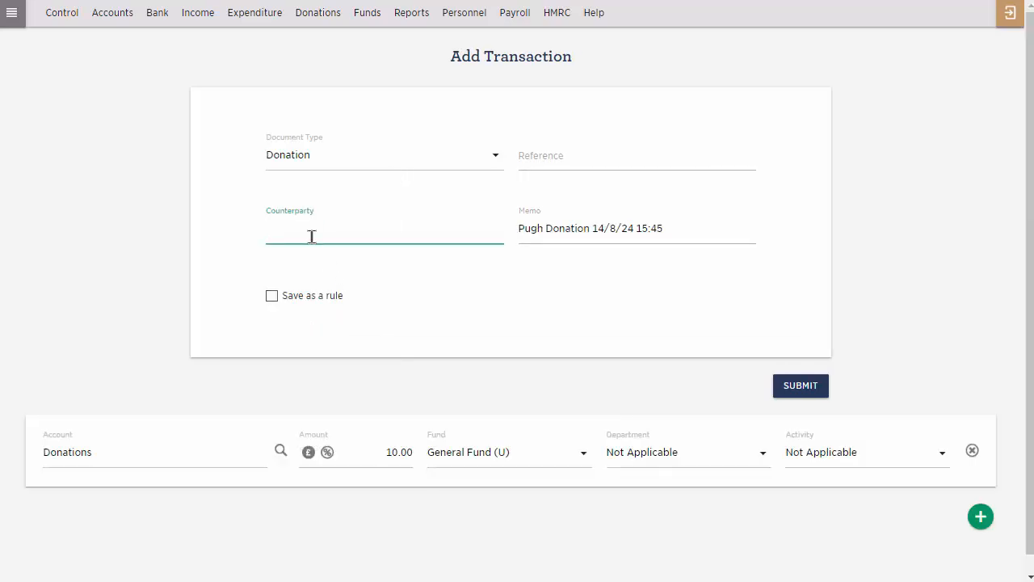
type("pugh")
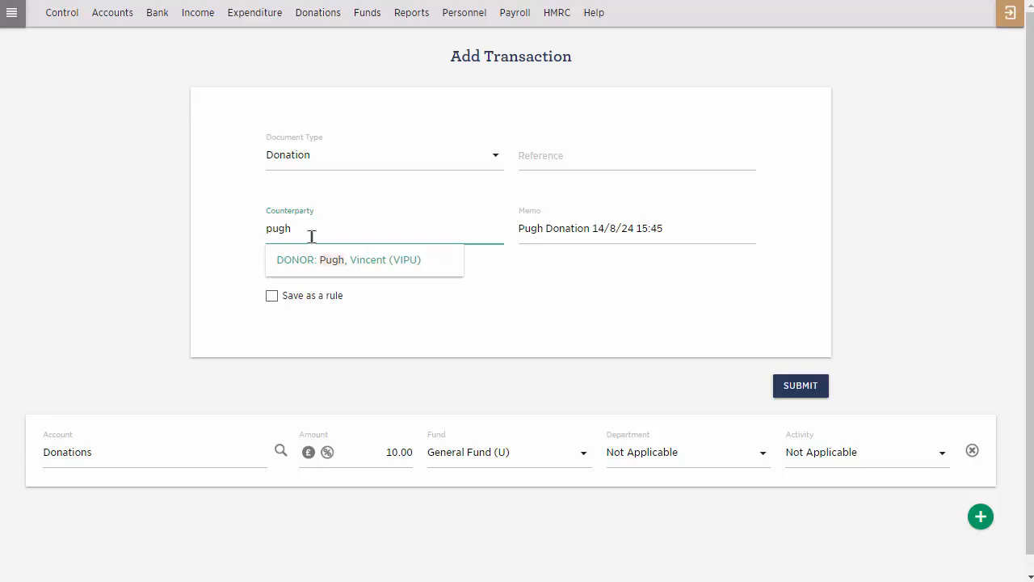
left_click(307, 270)
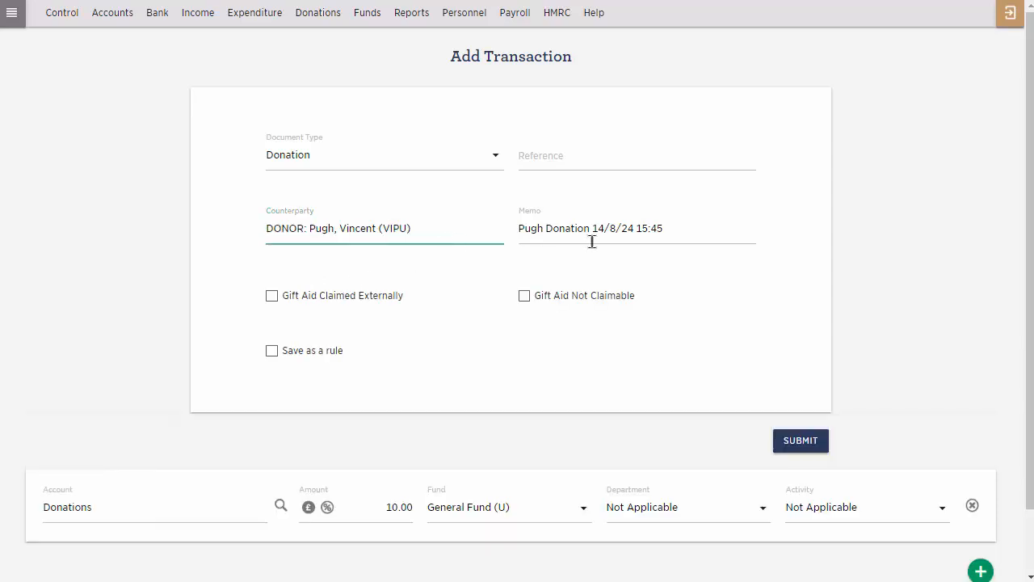
Save the donation as a rule, naming it with the donor's surname in capitals followed by DON.
left_click_drag(590, 229, 697, 218)
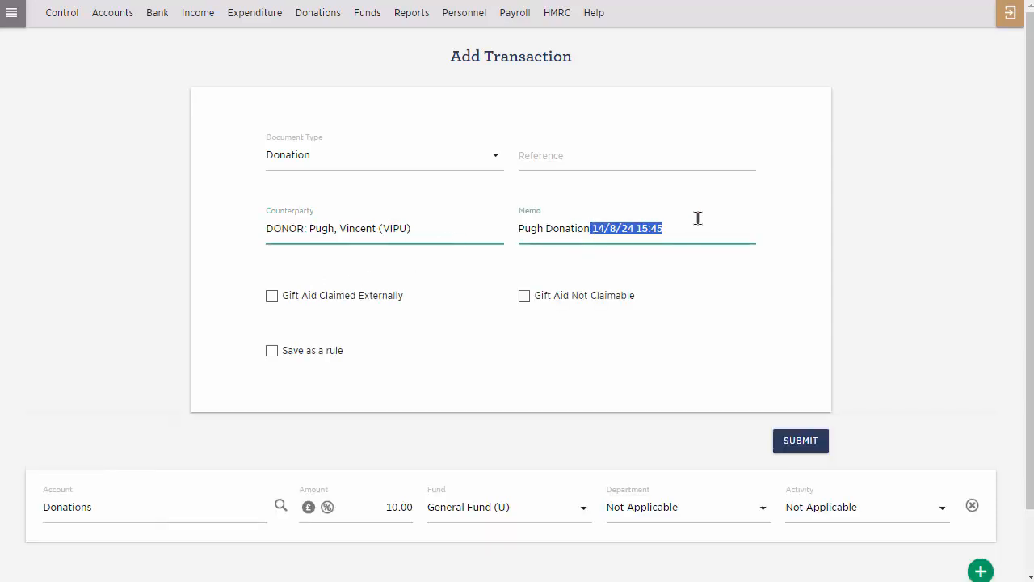
left_click(276, 351)
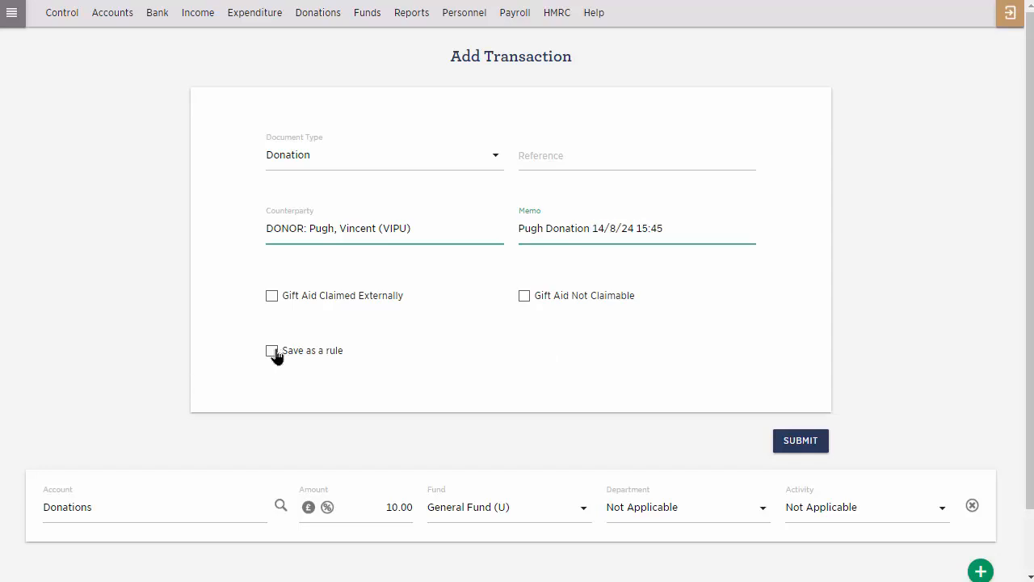
left_click(272, 352)
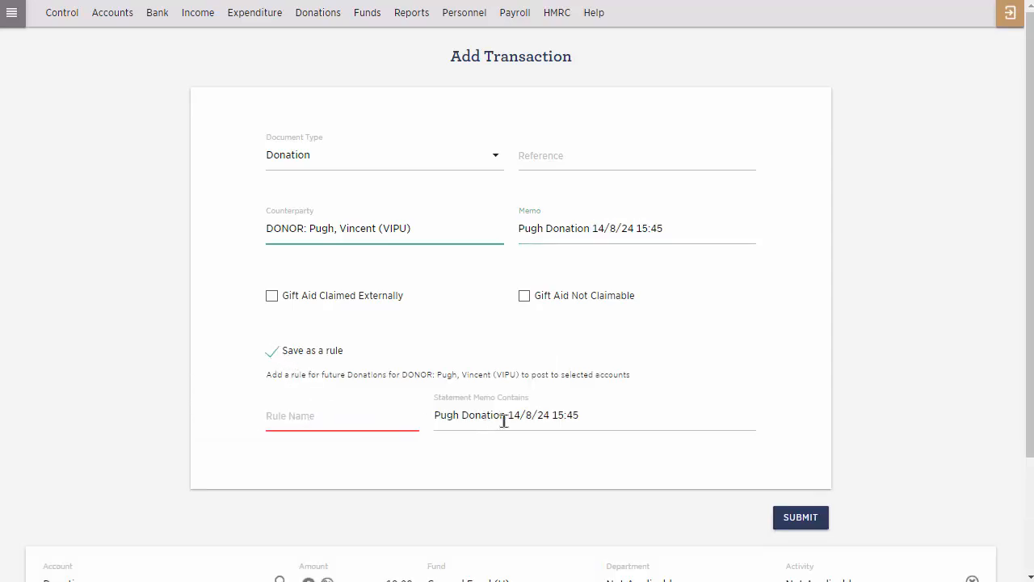
left_click_drag(506, 417, 615, 420)
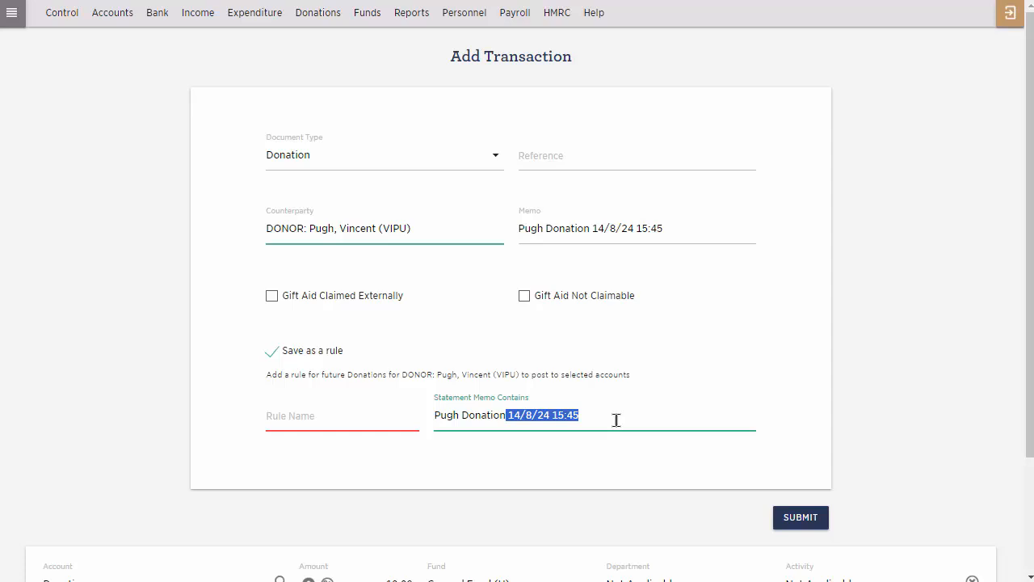
left_click(280, 419)
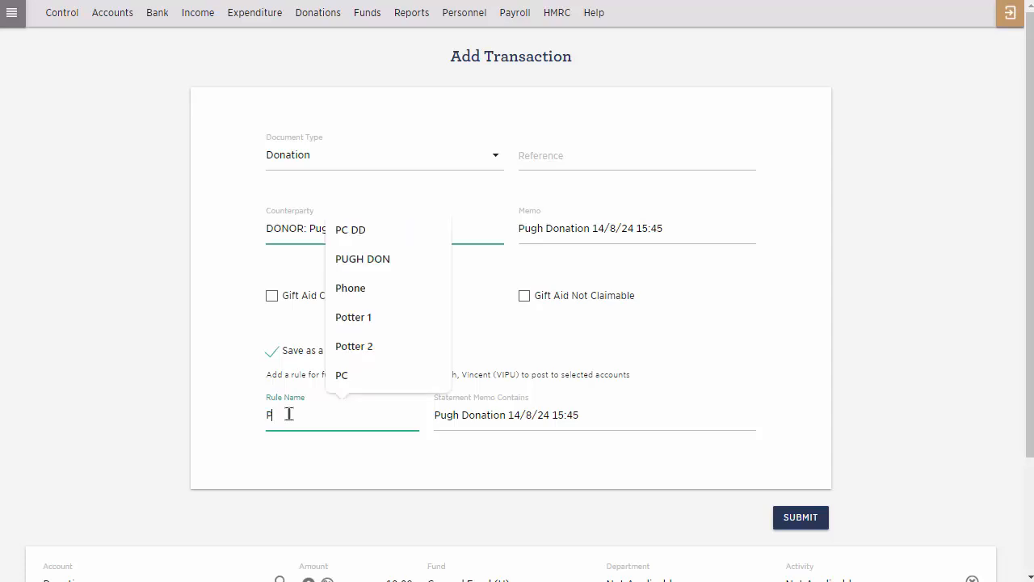
type("P")
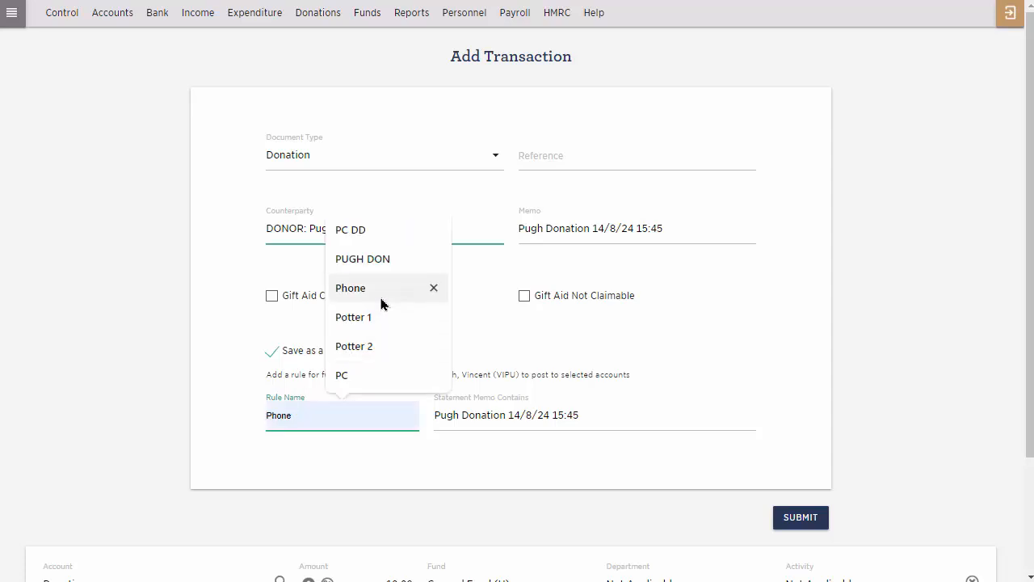
left_click(427, 263)
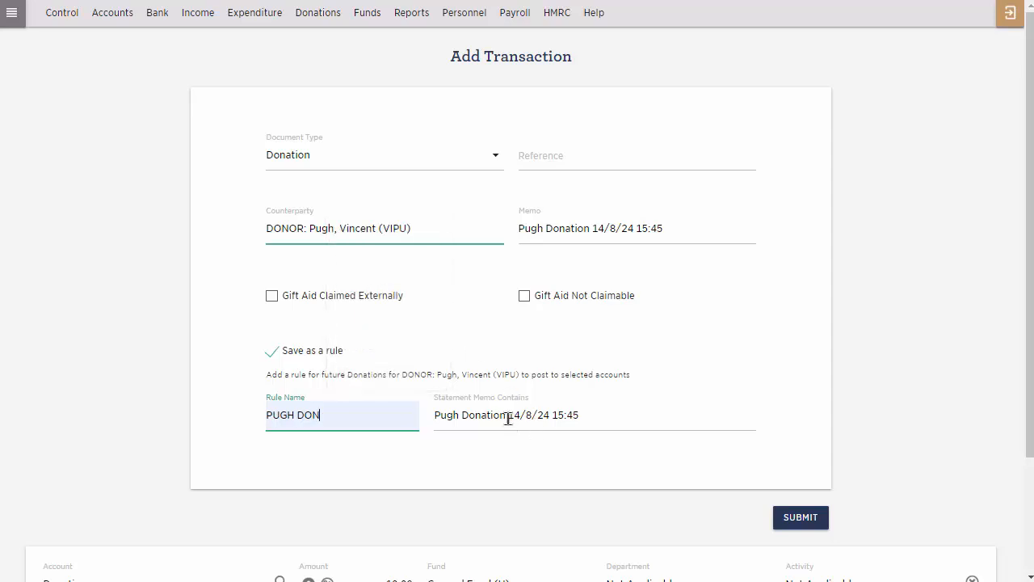
Remove the date and time from the donation rule's statement memo text and submit the transaction.
left_click_drag(506, 418, 653, 405)
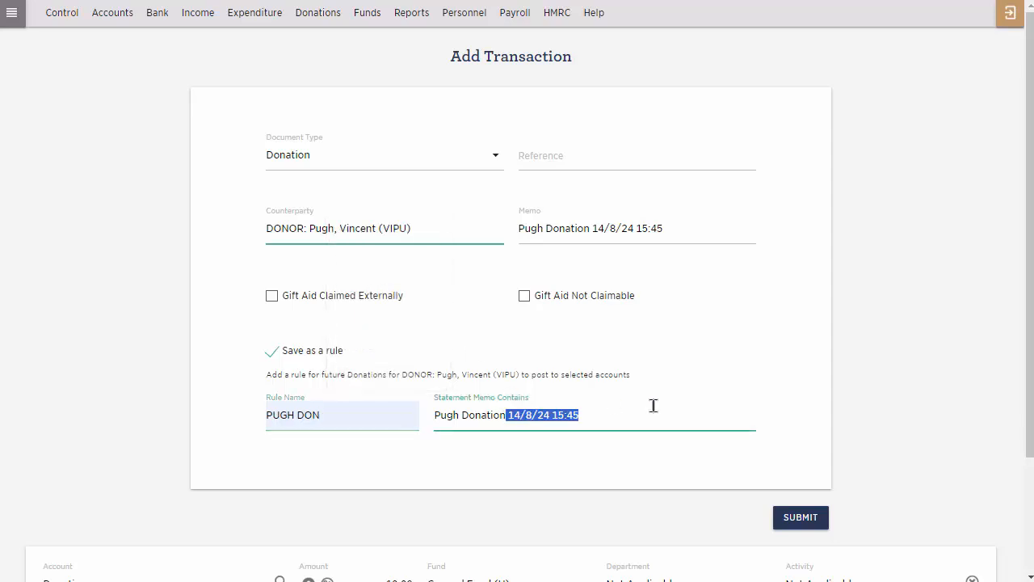
key("BackSpace")
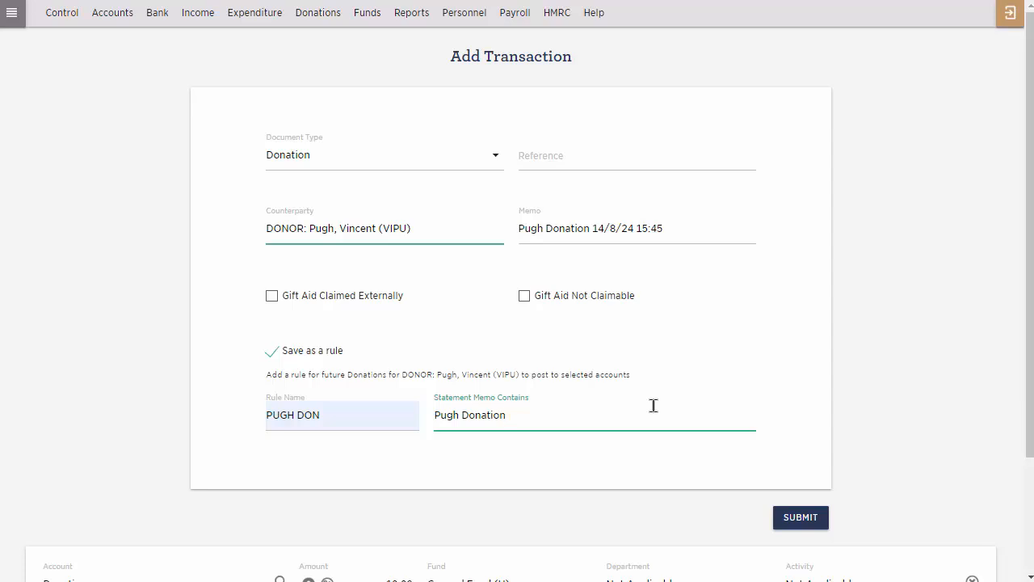
scroll(654, 405, "down", 1)
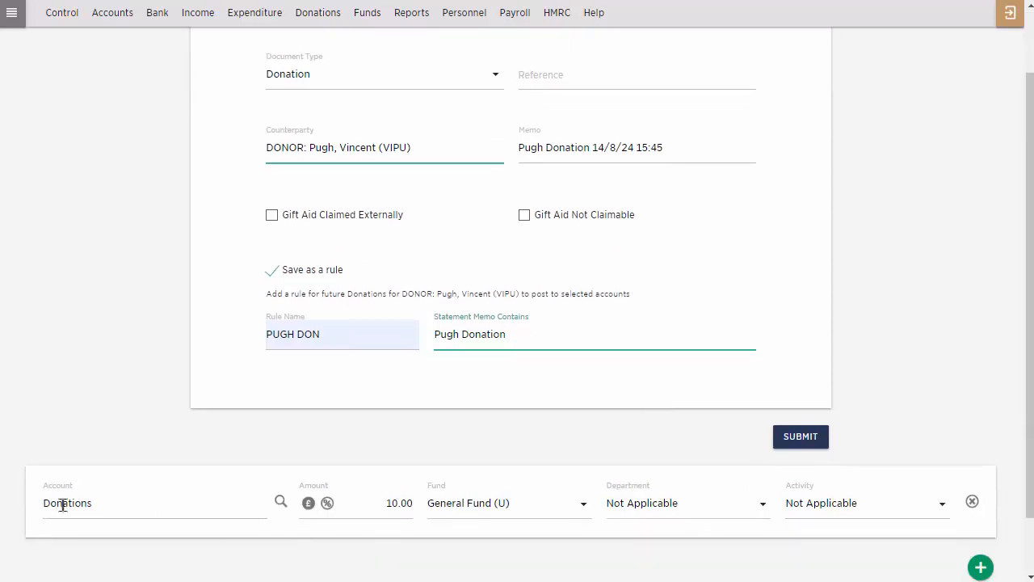
left_click(800, 437)
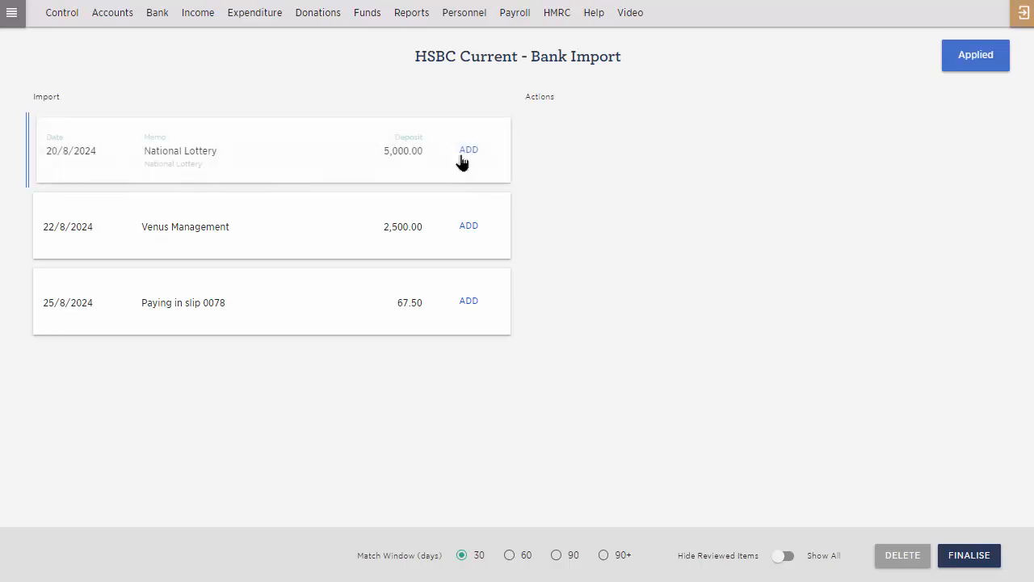
Add the imported 20/8/2024 National Lottery deposit as a Receipt with customer National Lottery as counterparty.
left_click(469, 152)
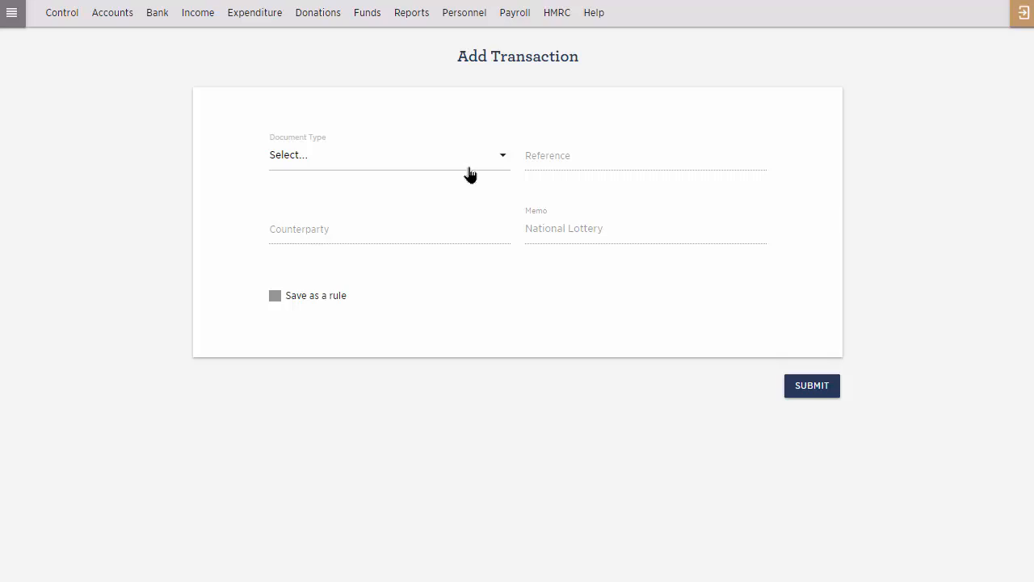
left_click(468, 170)
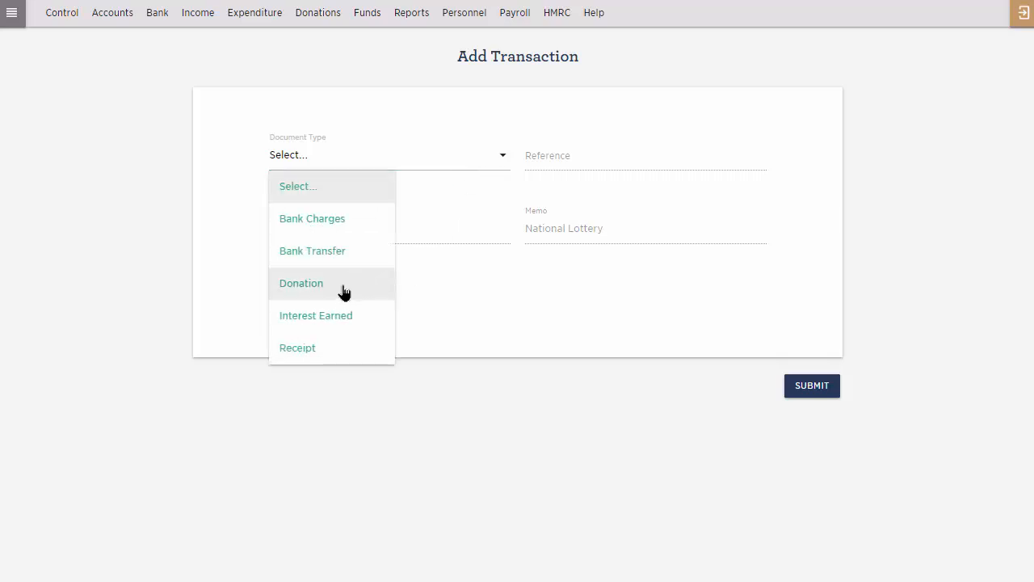
left_click(327, 354)
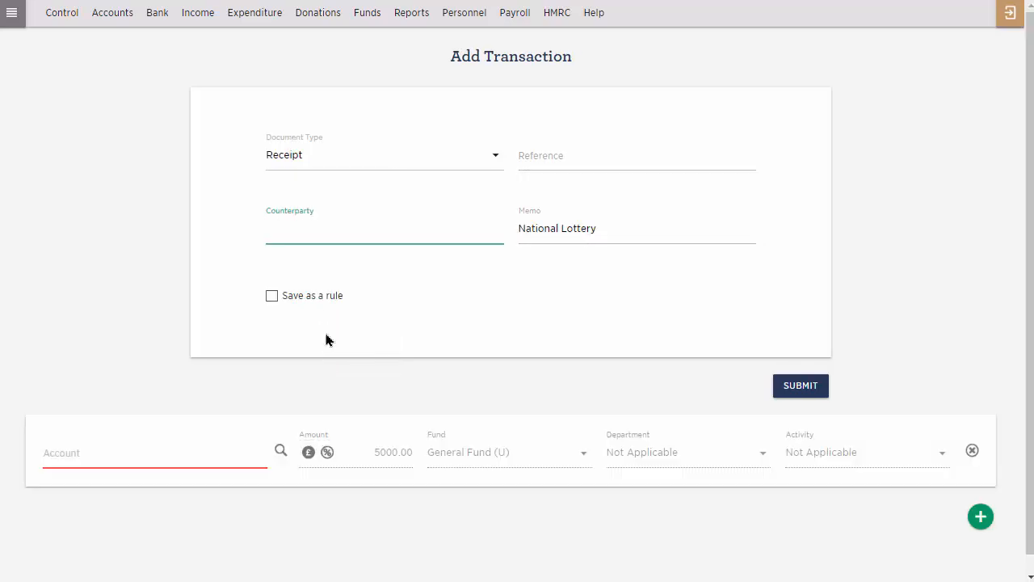
type("nat")
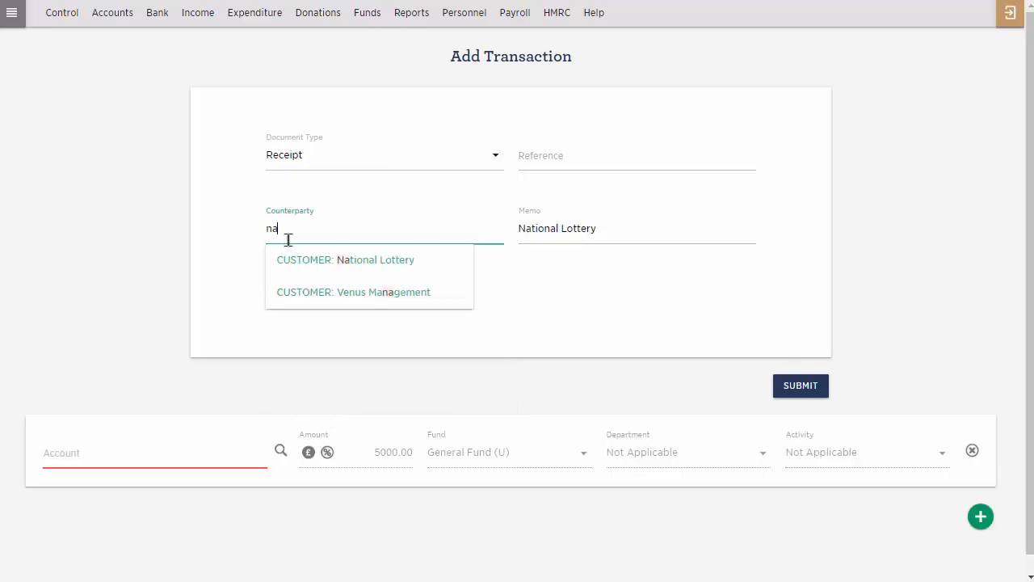
left_click(303, 261)
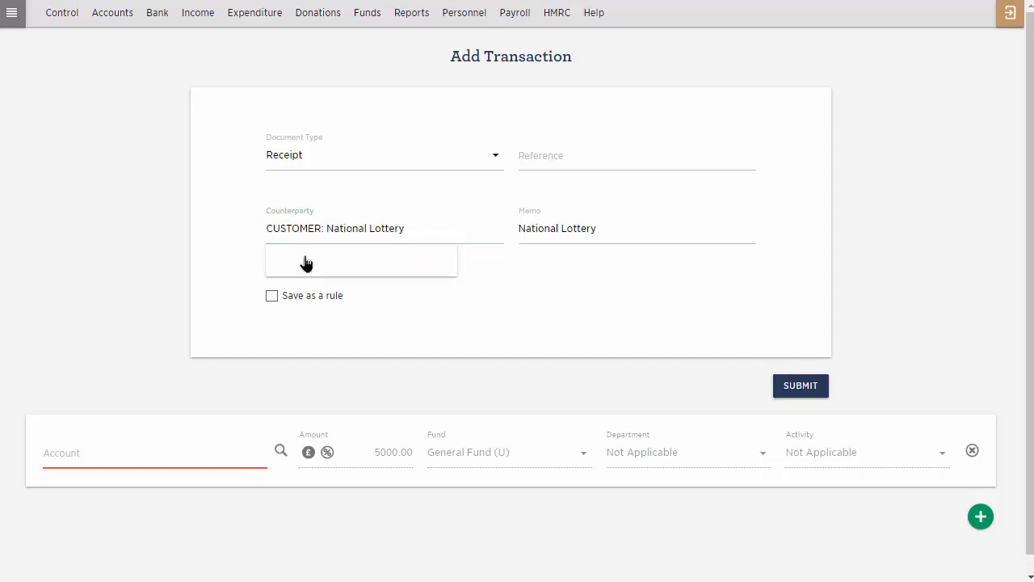
Allocate the 5000.00 receipt to the Grants - Non Recurring account and the Community Support Fund (R).
type("gr")
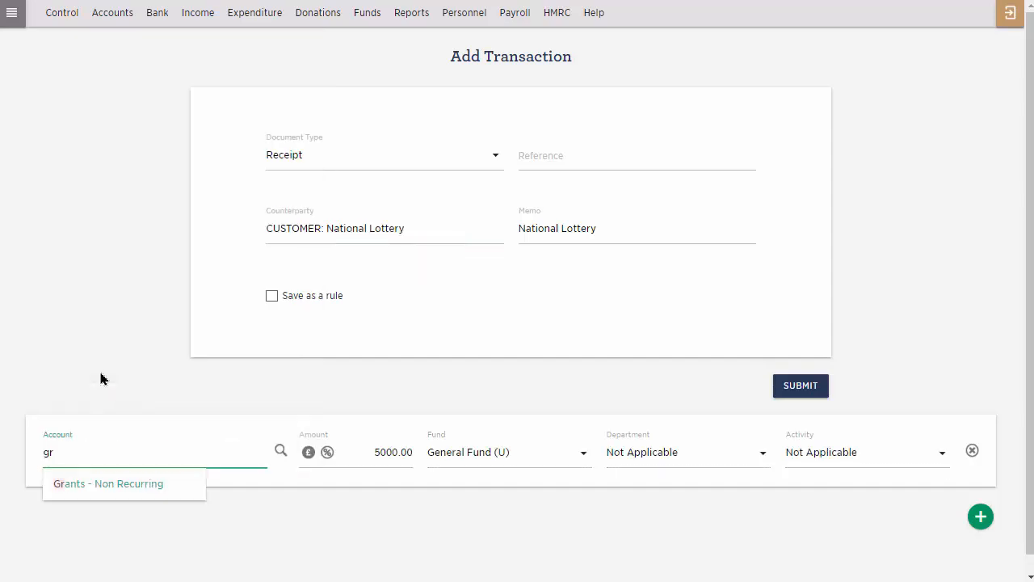
left_click(103, 489)
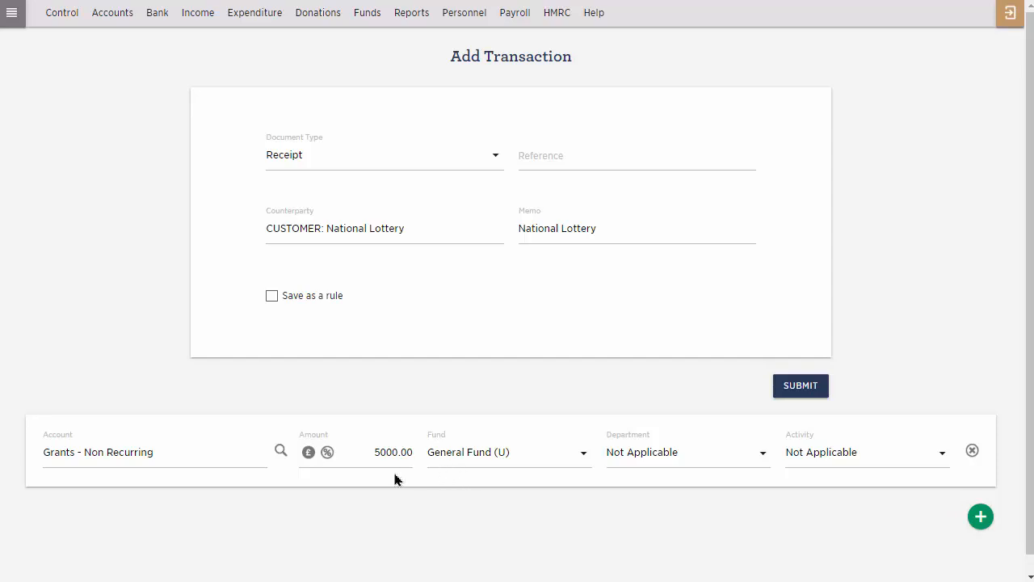
left_click(466, 452)
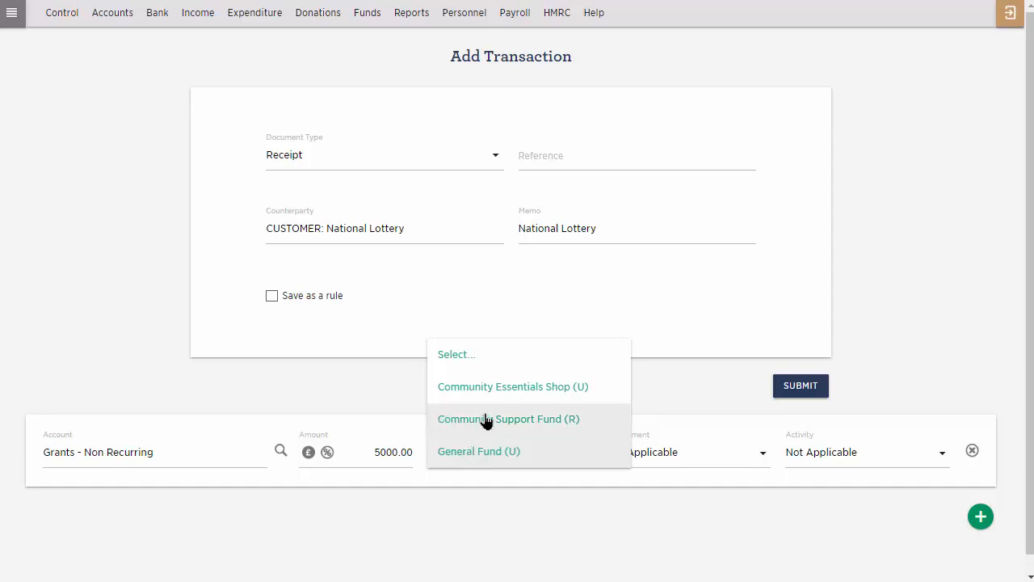
left_click(490, 428)
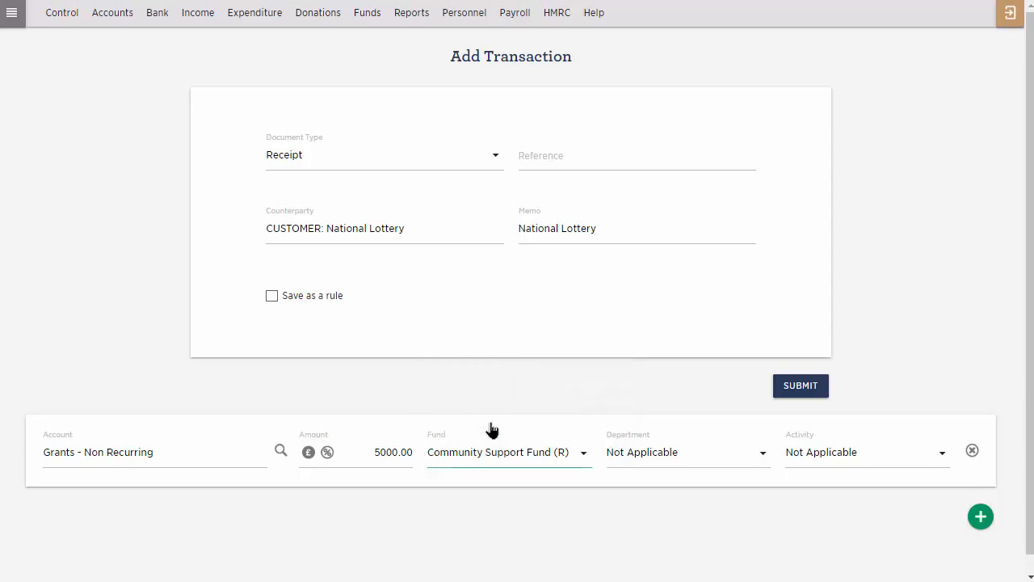
Save the receipt as a rule named NL - non-recurring grant, keeping the memo text National Lottery, and submit the transaction.
left_click(272, 298)
left_click(317, 367)
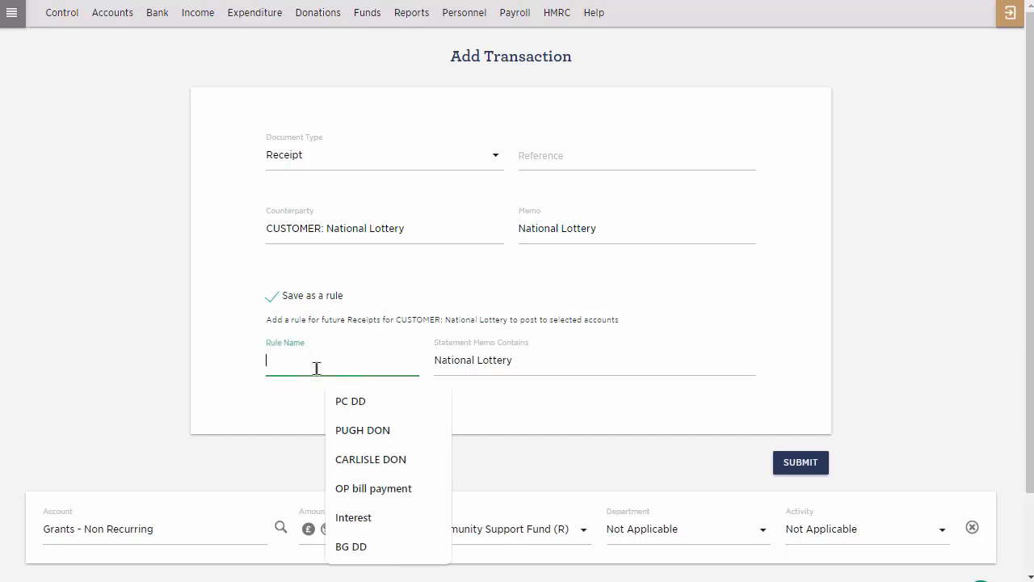
type("NL - non-recurring grant")
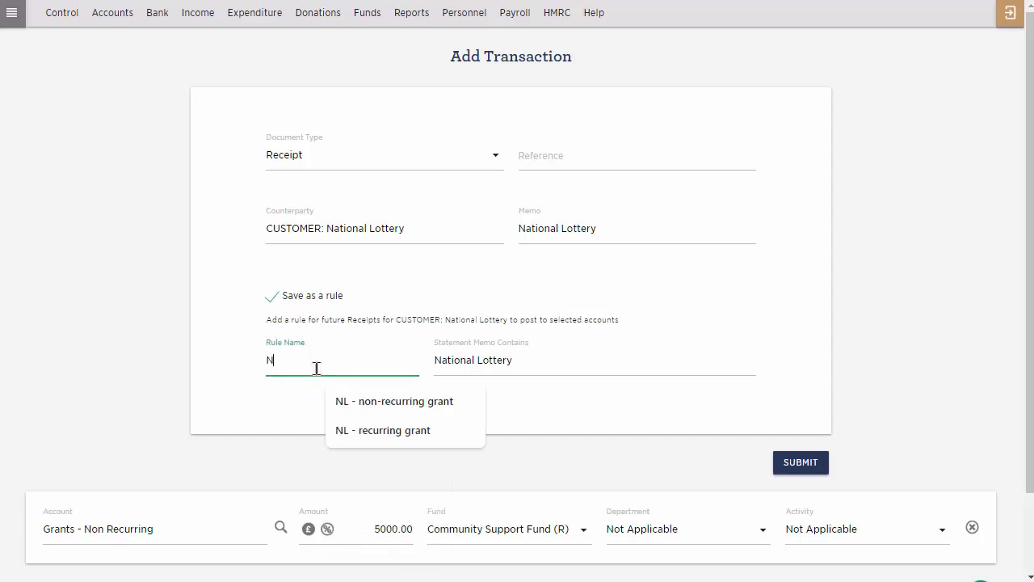
left_click(345, 406)
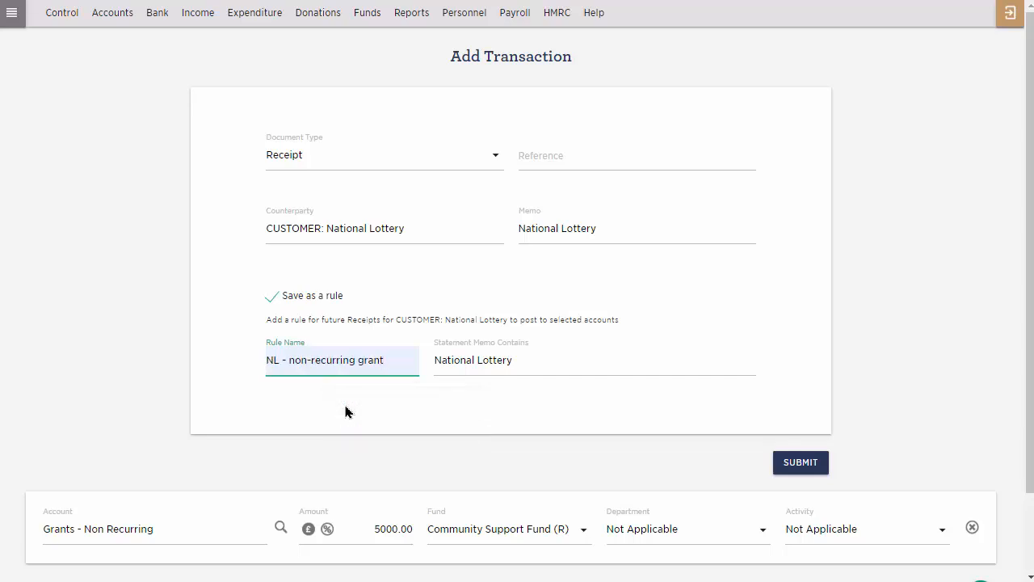
left_click(799, 462)
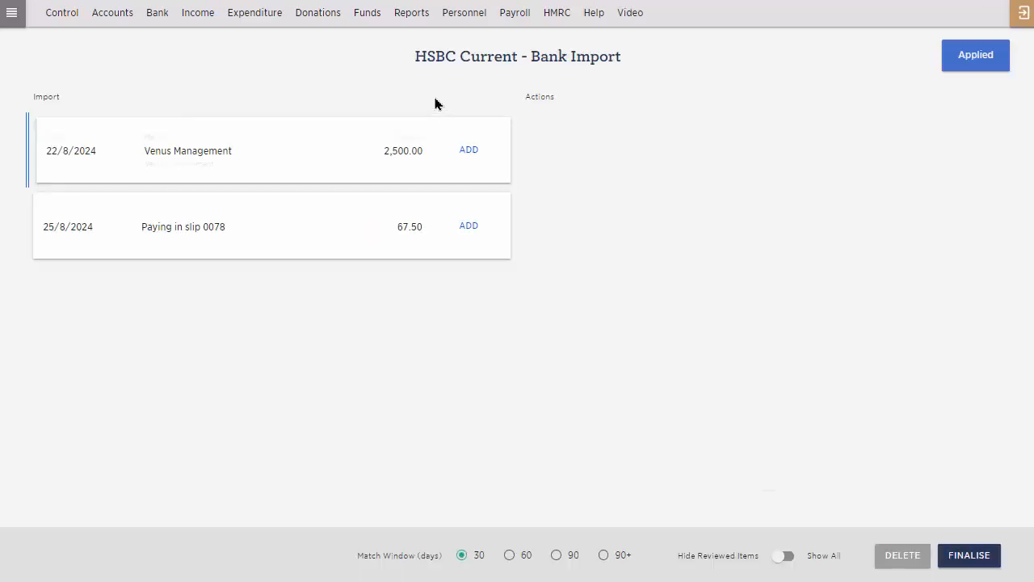
Add the imported 22/8/2024 Venus Management deposit as a Receipt from that customer and apply it to the outstanding invoice dated 26/7/2024.
left_click(469, 152)
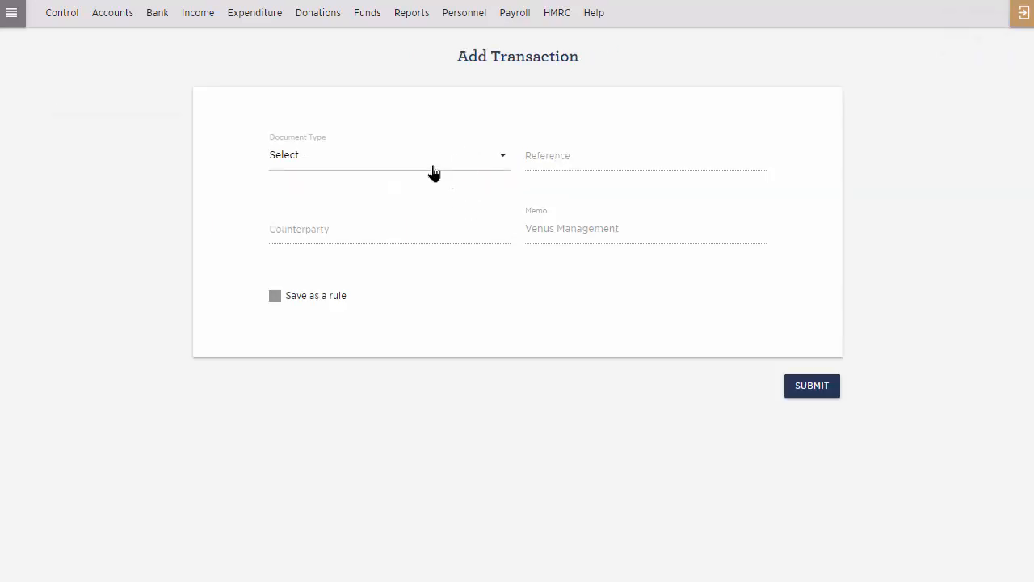
left_click(428, 164)
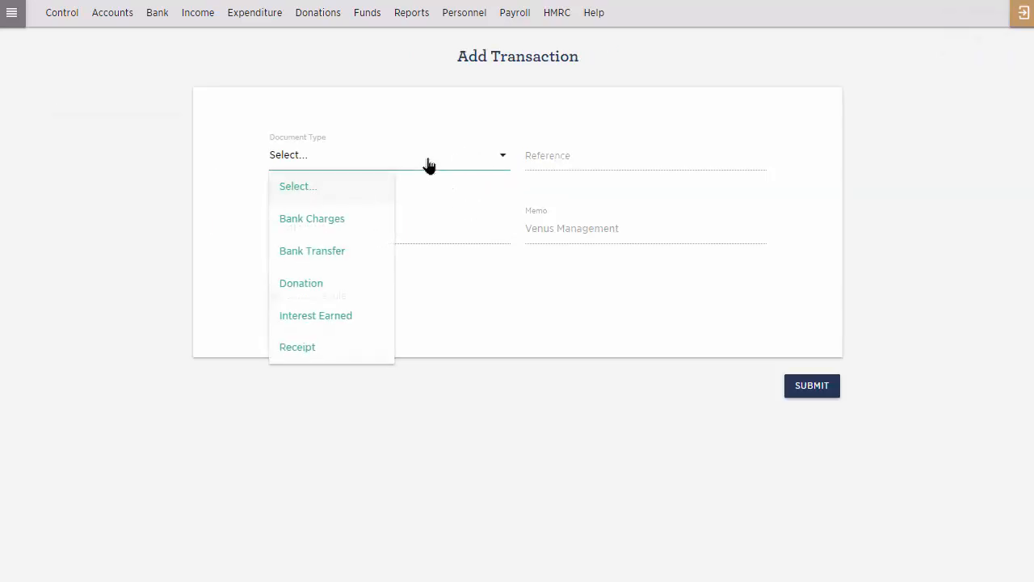
left_click(342, 358)
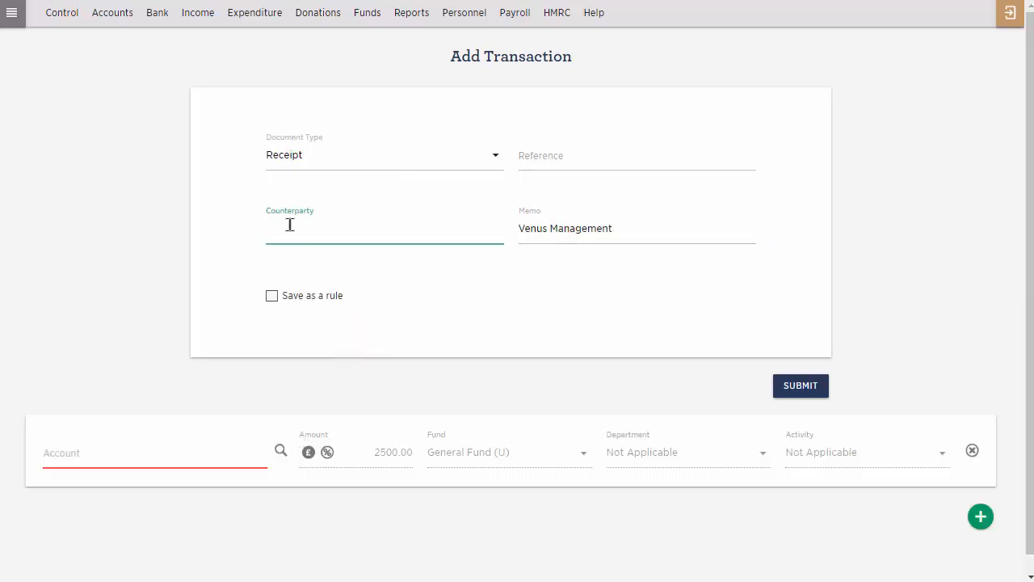
type("ve")
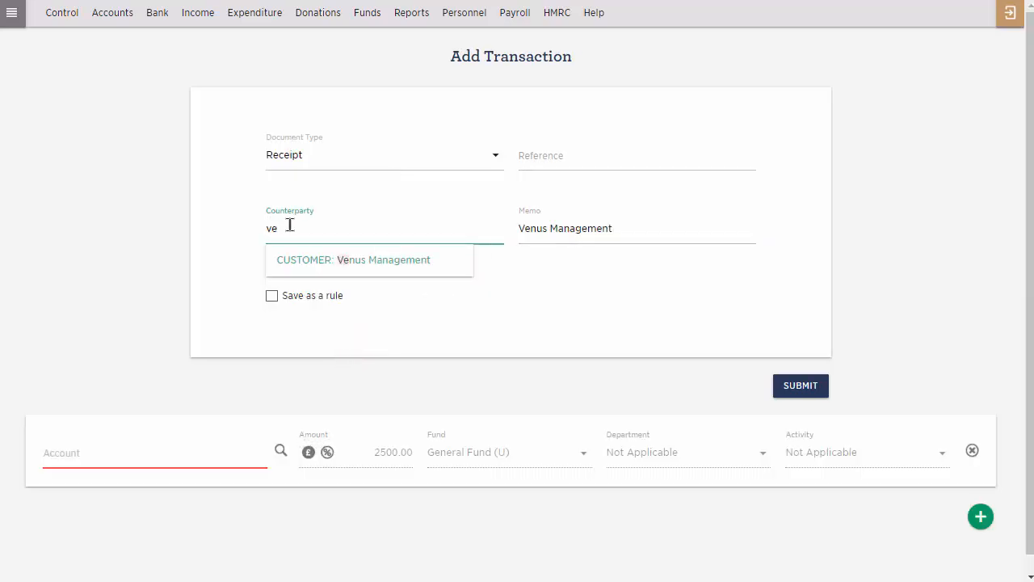
left_click(316, 268)
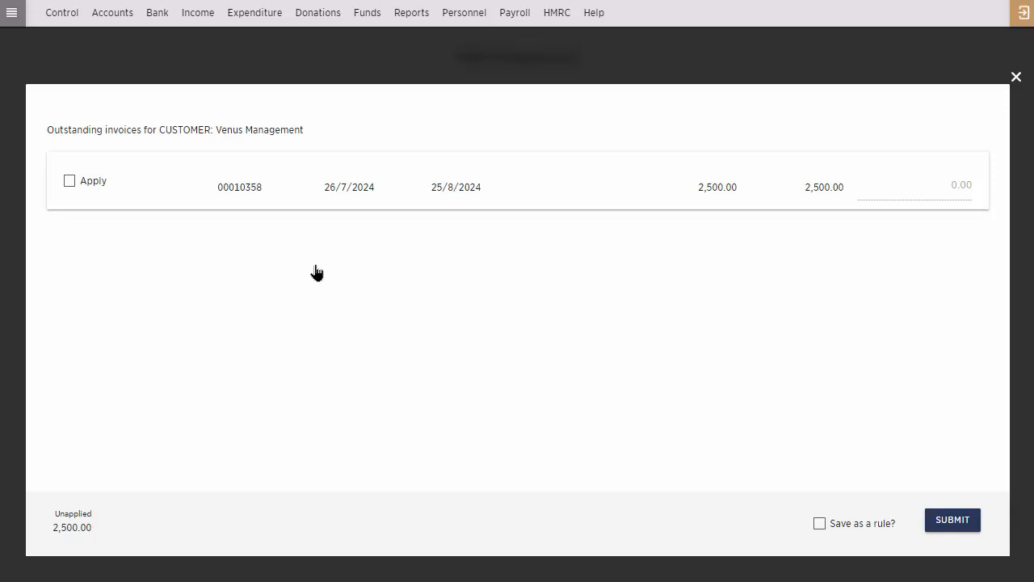
left_click(69, 183)
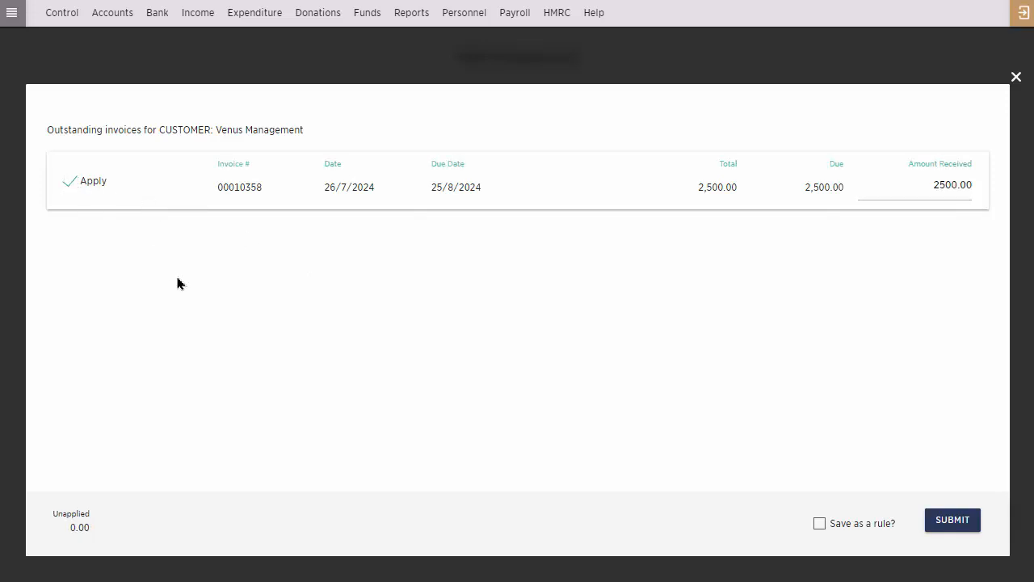
Save the invoice receipt as a rule named VM invoice, keeping the memo text Venus Management, and submit it.
left_click(819, 526)
left_click(416, 218)
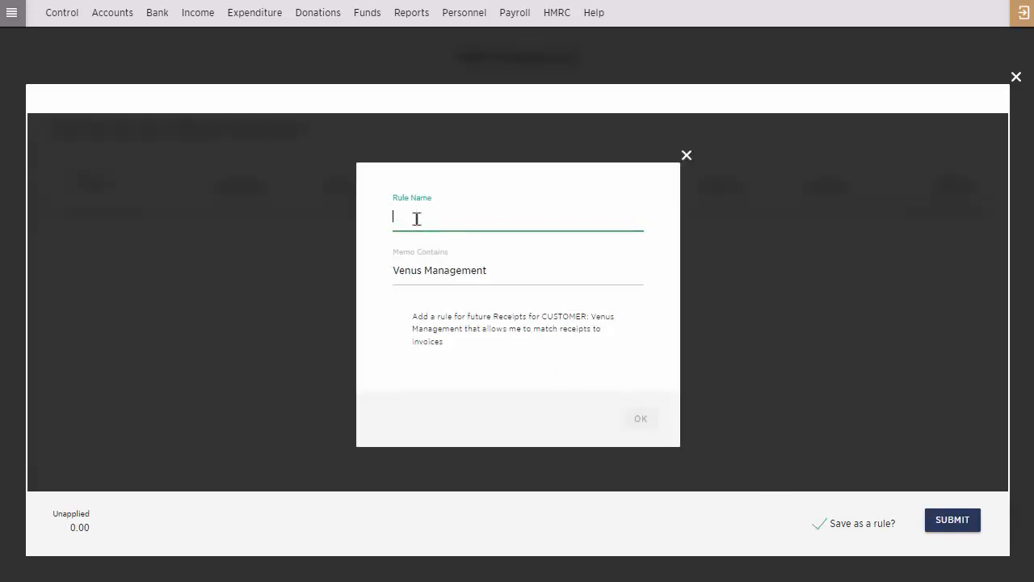
type("VM invoice")
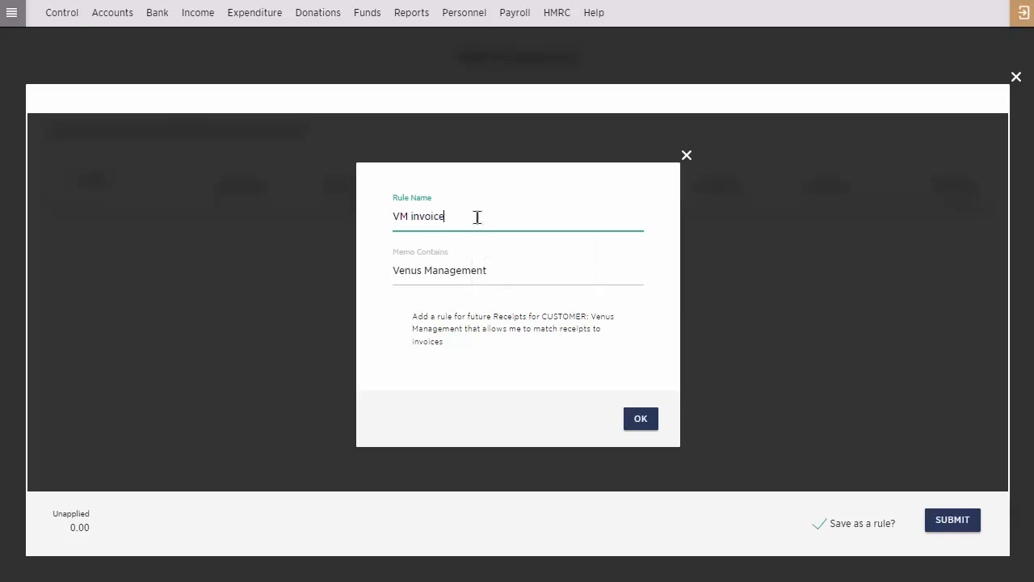
left_click(641, 420)
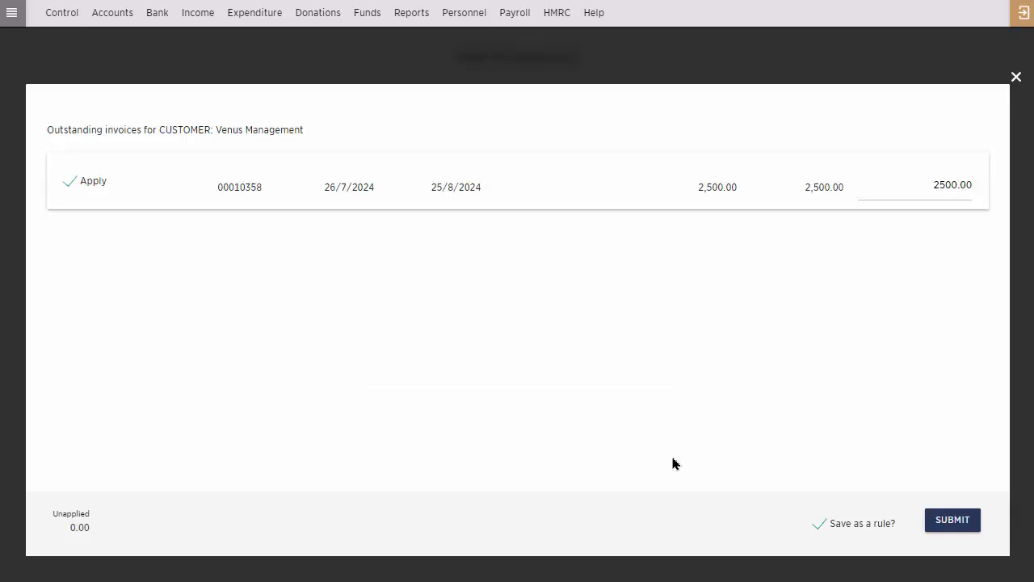
left_click(946, 526)
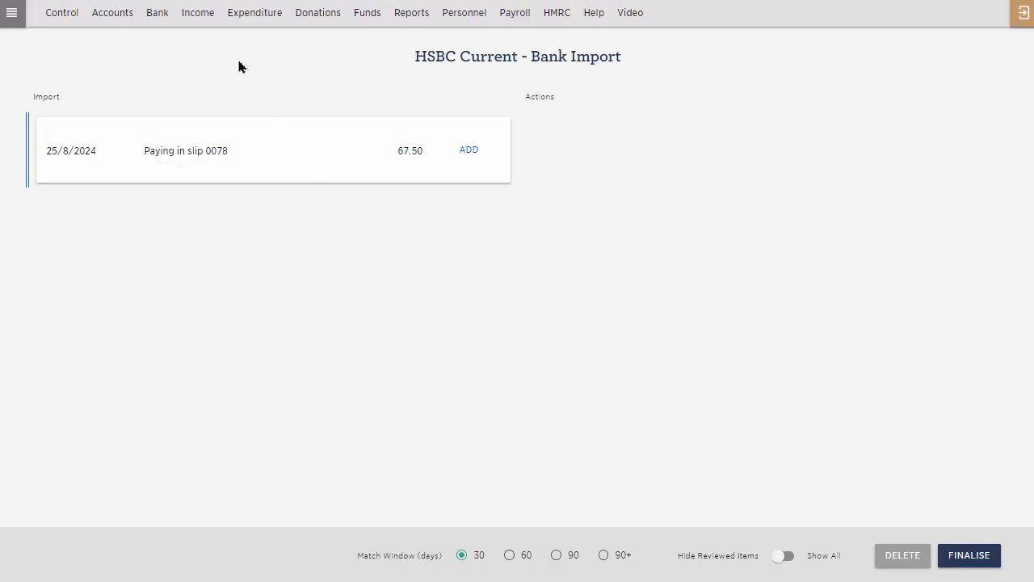
Add the imported 25/8/2024 Paying in slip 0078 deposit as a Bank Transfer with contra account Cash/Undeposited Receipts and submit it.
left_click(161, 12)
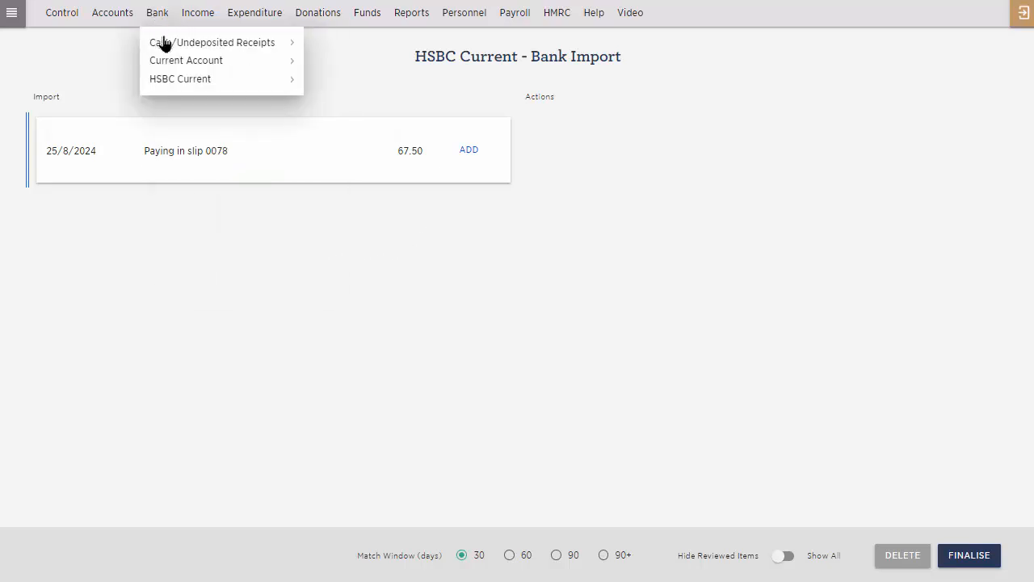
mouse_move(162, 45)
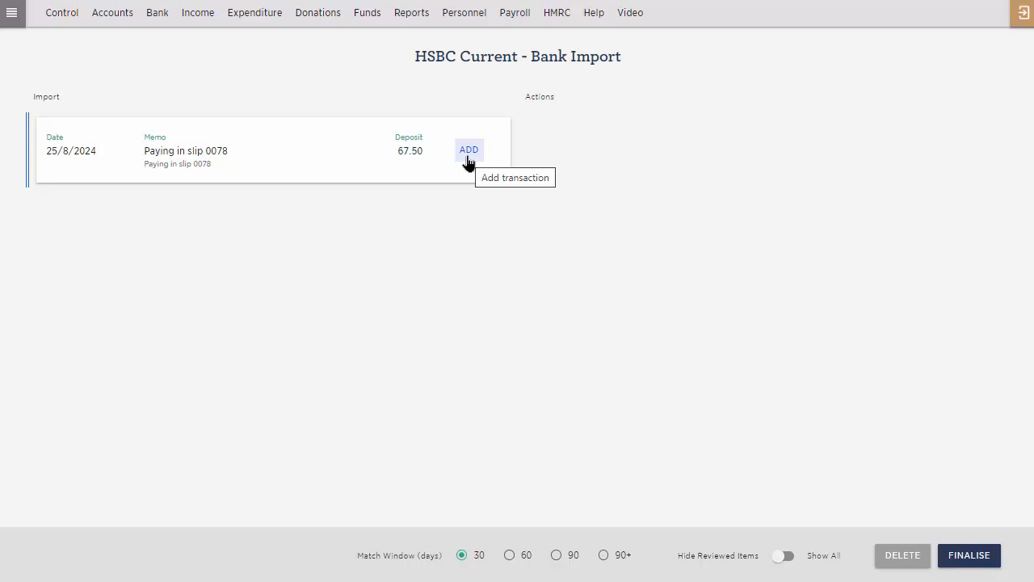
left_click(468, 161)
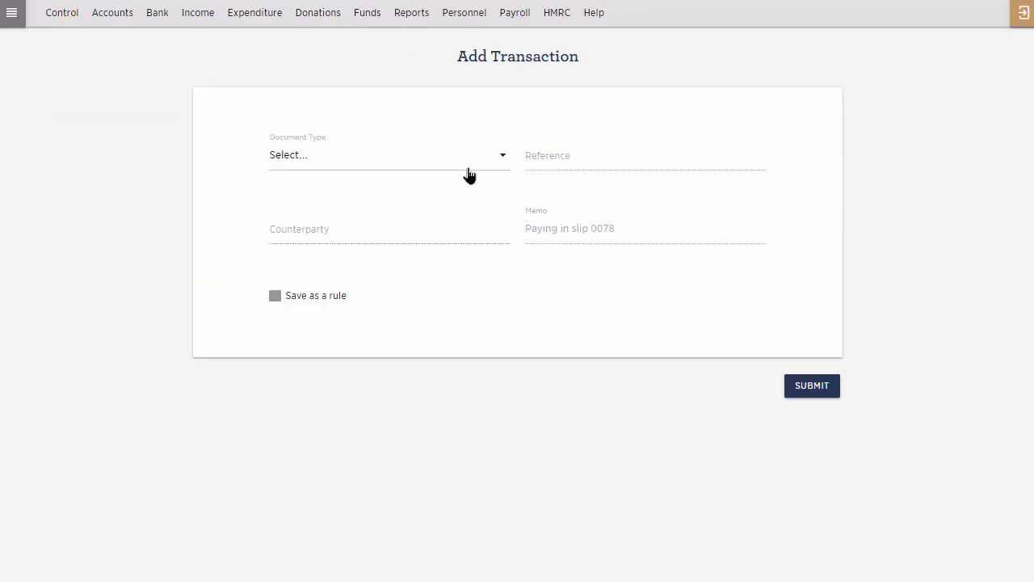
left_click(467, 171)
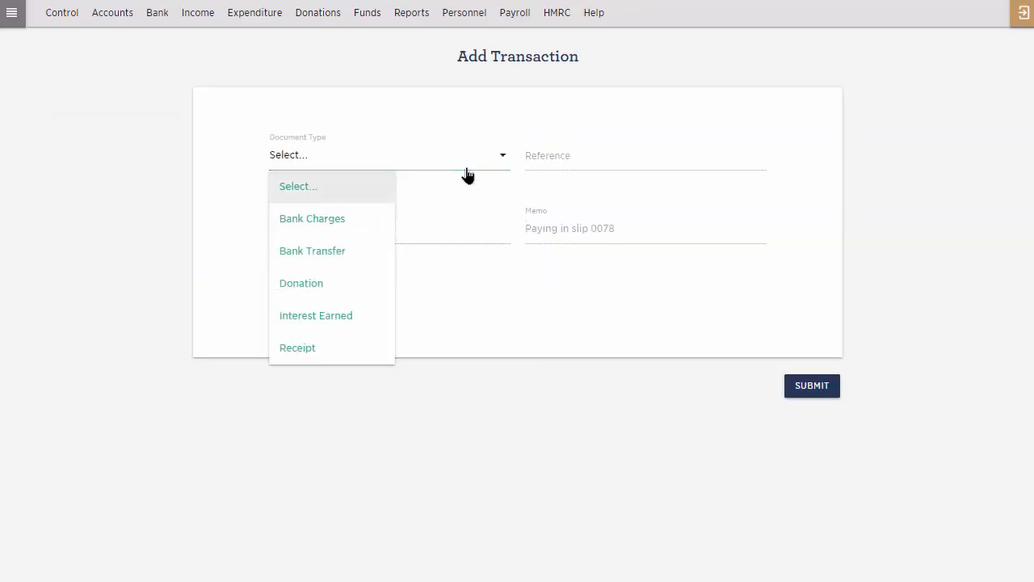
left_click(349, 251)
left_click(350, 234)
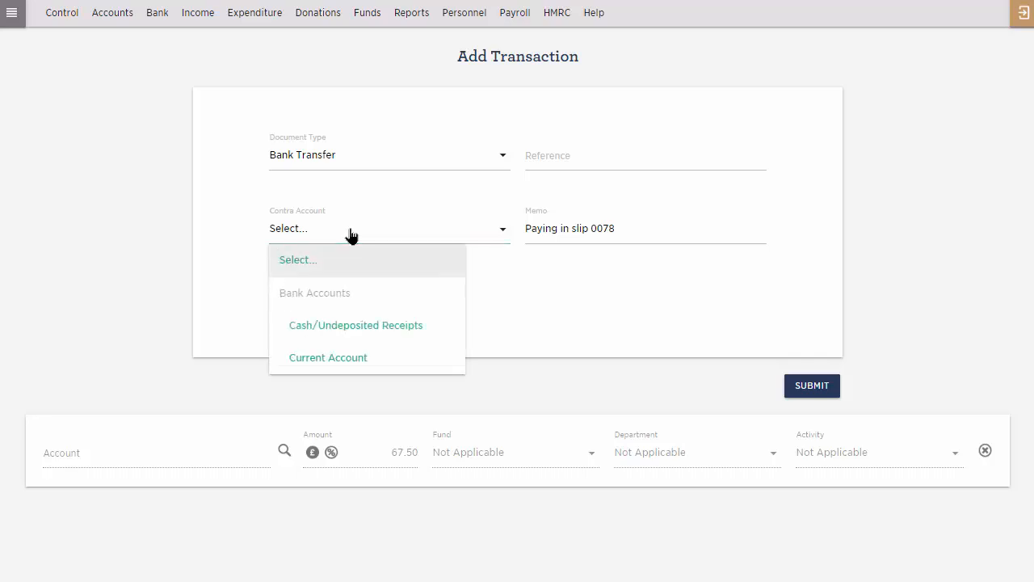
left_click(337, 331)
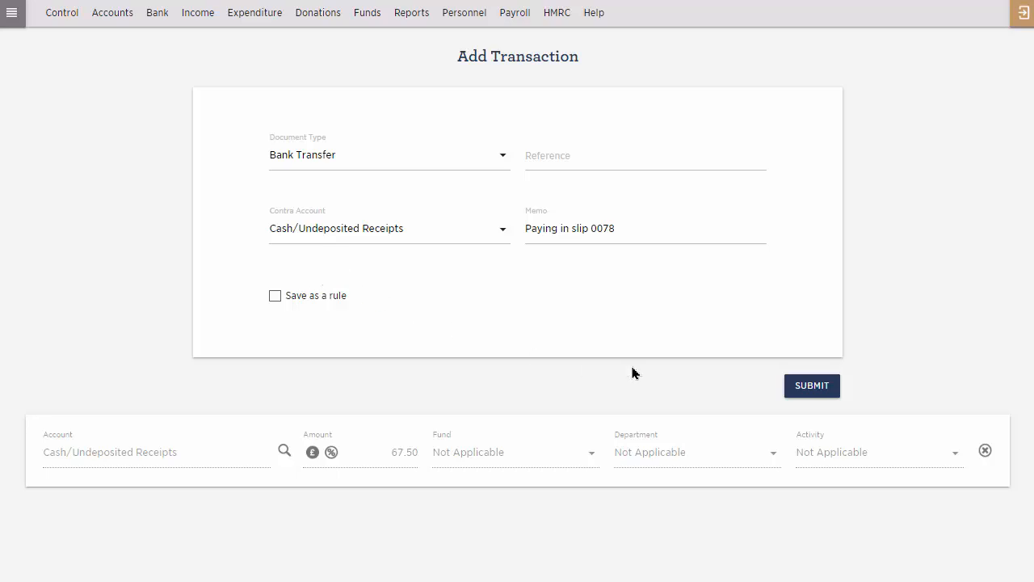
left_click(807, 389)
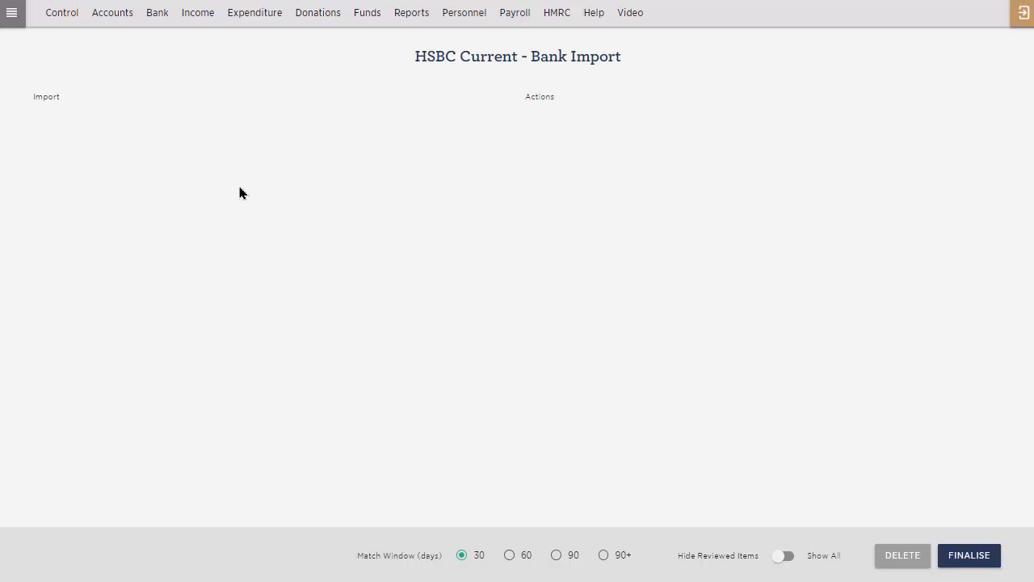
Review the list of import rules saved for the HSBC Current account.
mouse_move(143, 9)
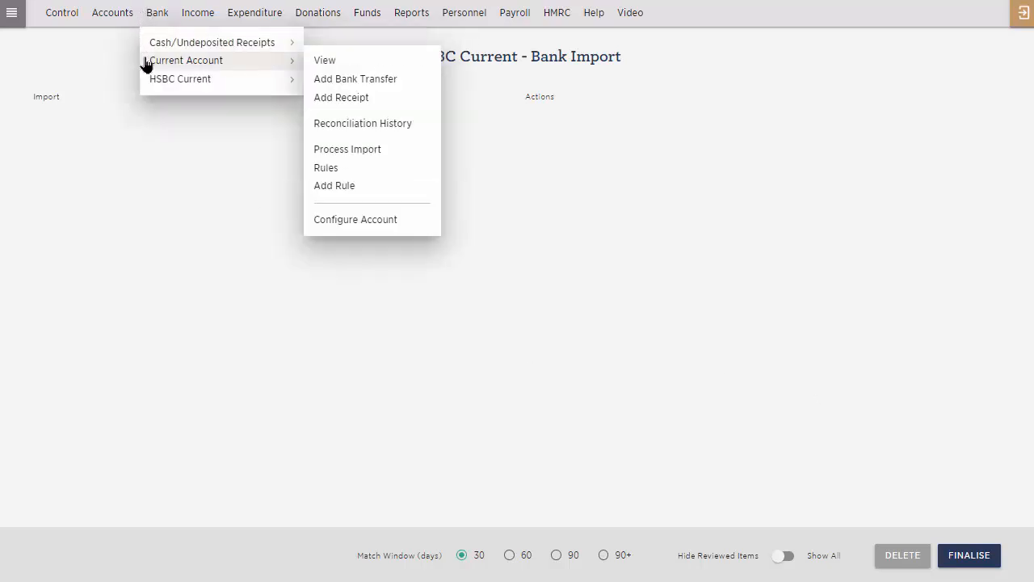
mouse_move(160, 84)
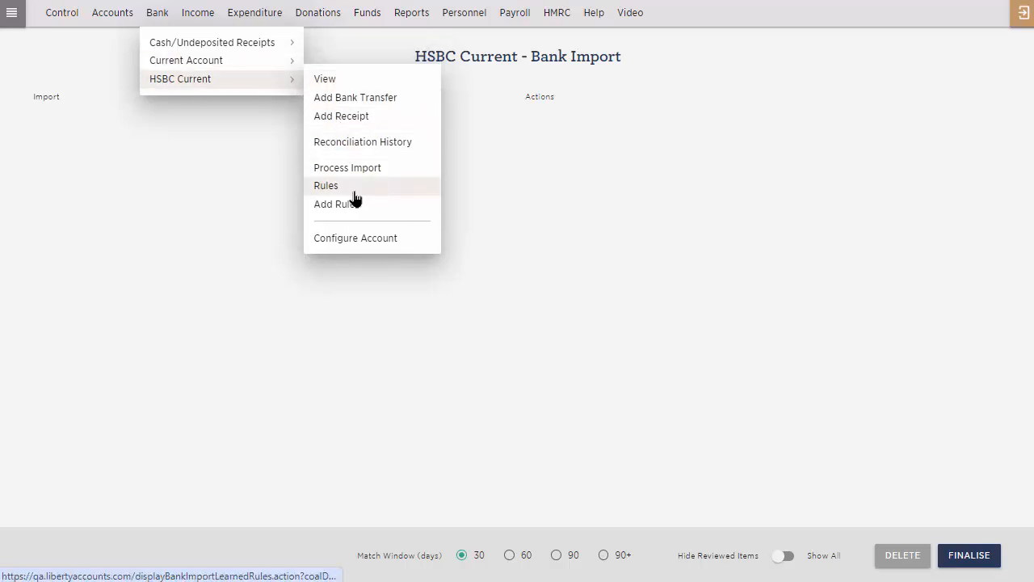
left_click(354, 192)
scroll(420, 240, "down", 2)
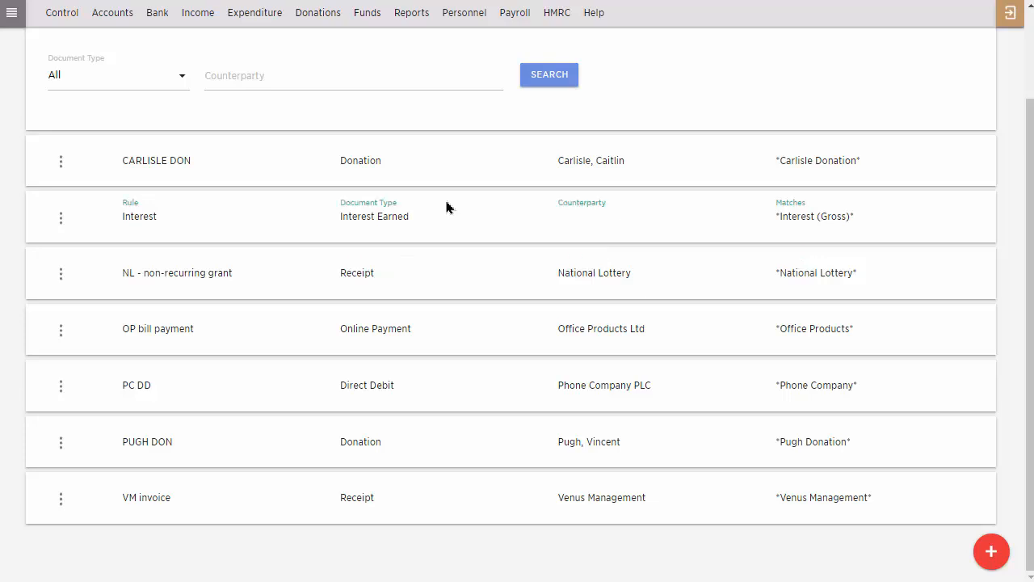
scroll(445, 205, "up", 2)
Return to processing the HSBC Current import, show all reviewed items to check their postings, and finalise the import.
left_click(155, 15)
mouse_move(217, 81)
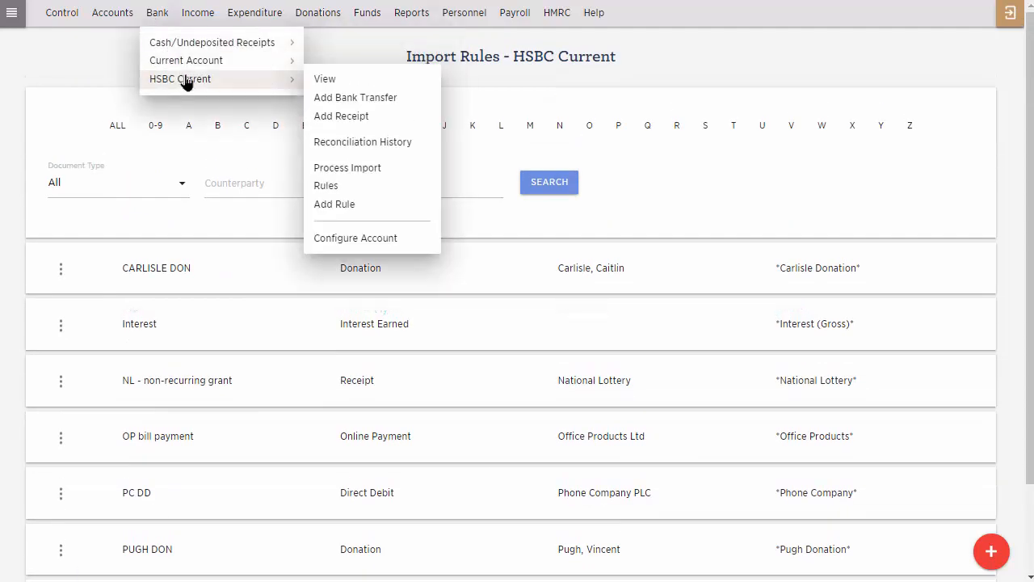
left_click(364, 170)
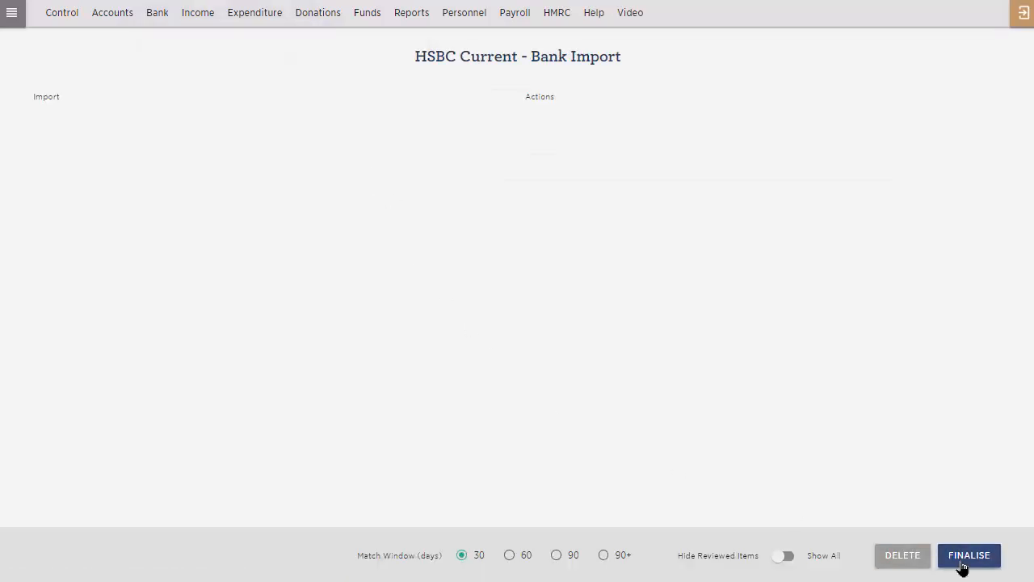
left_click(788, 558)
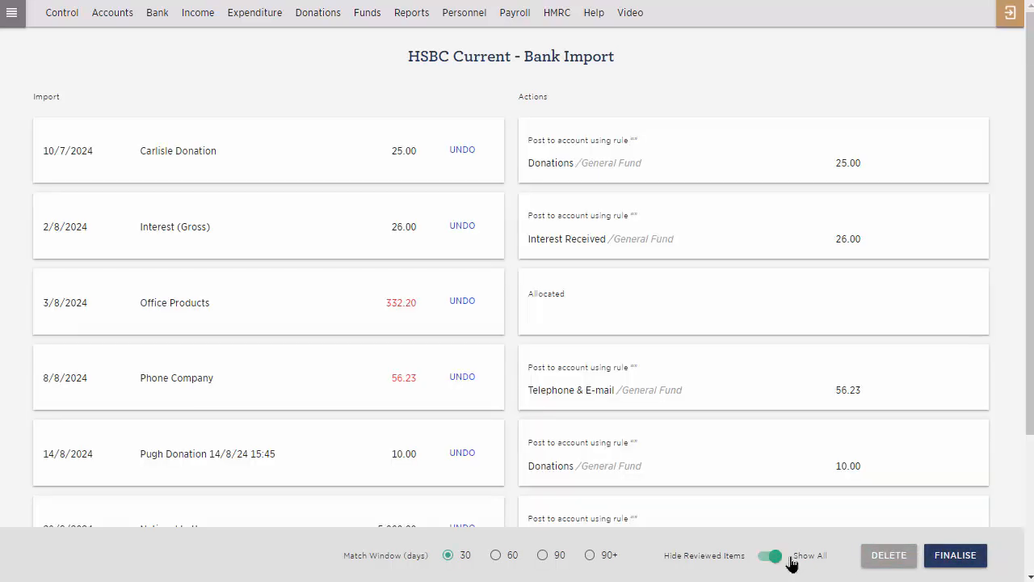
scroll(626, 186, "down", 3)
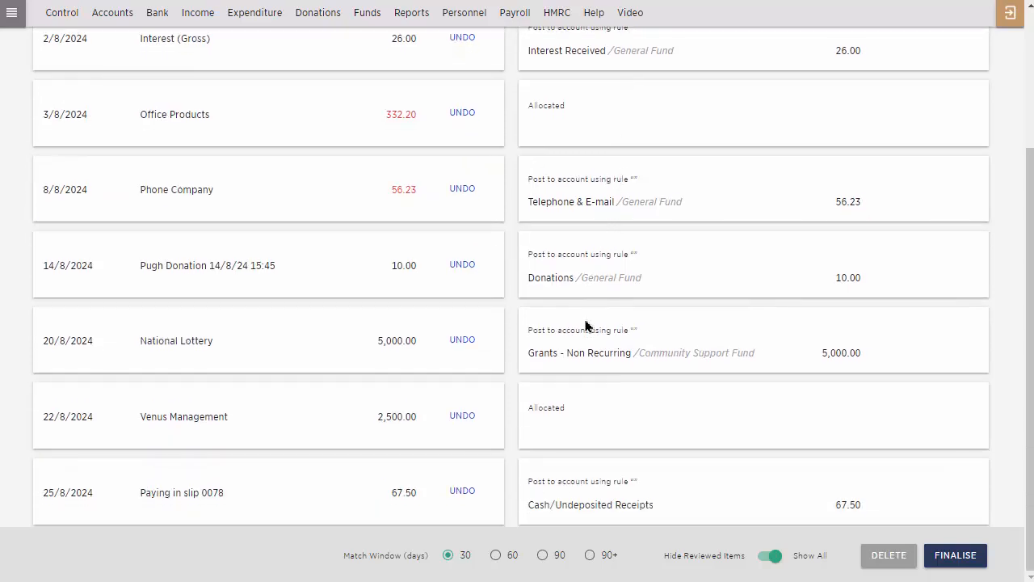
scroll(587, 324, "up", 3)
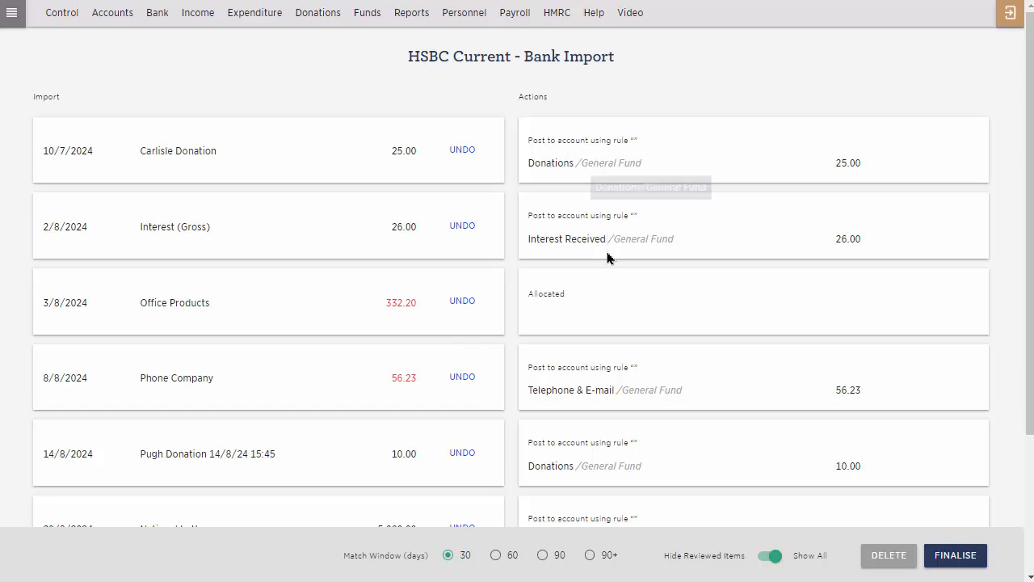
left_click(954, 555)
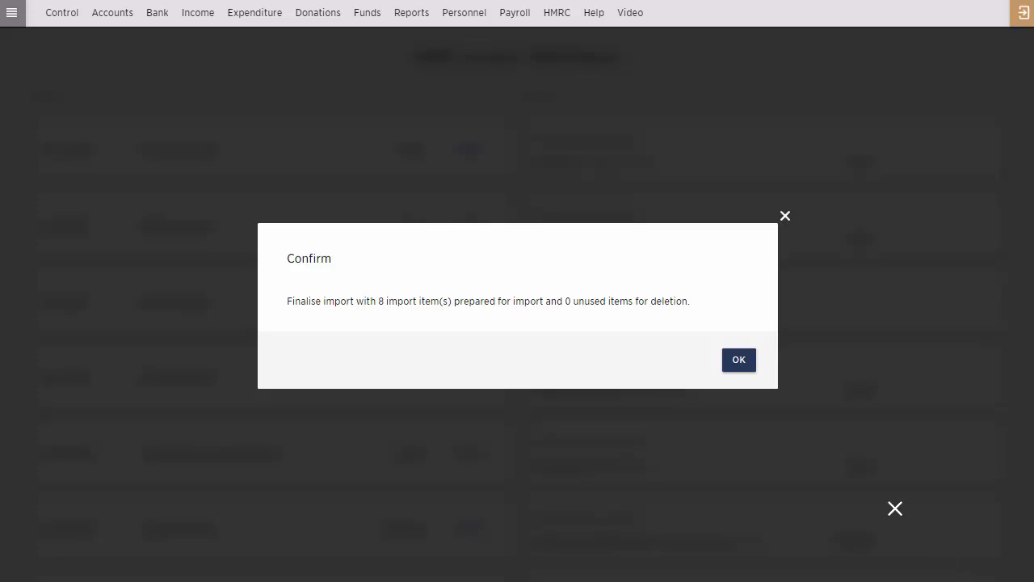
left_click(739, 360)
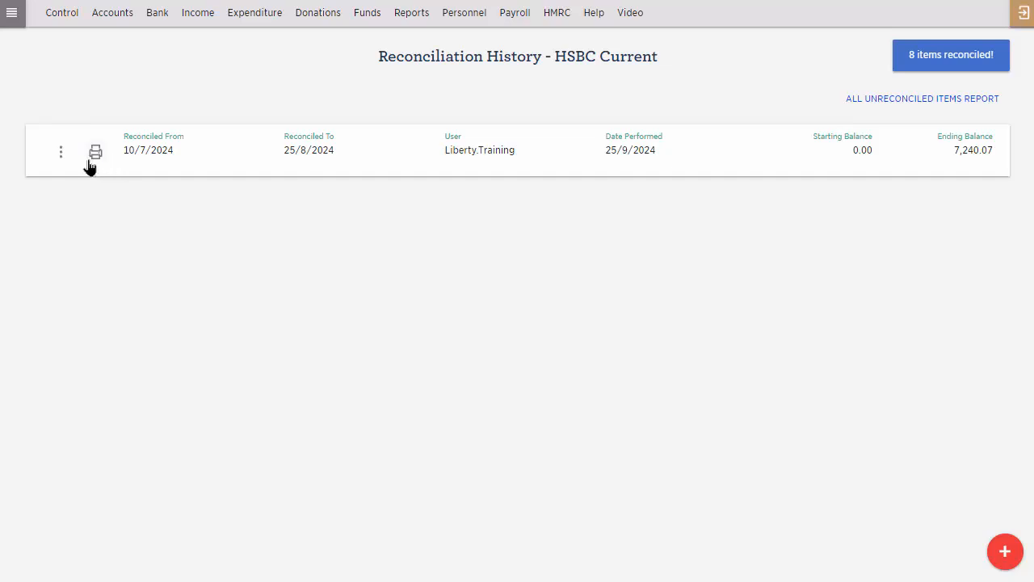
Open the printable report of the HSBC Current reconciliation and view the account's transaction list.
left_click(89, 161)
left_click(160, 24)
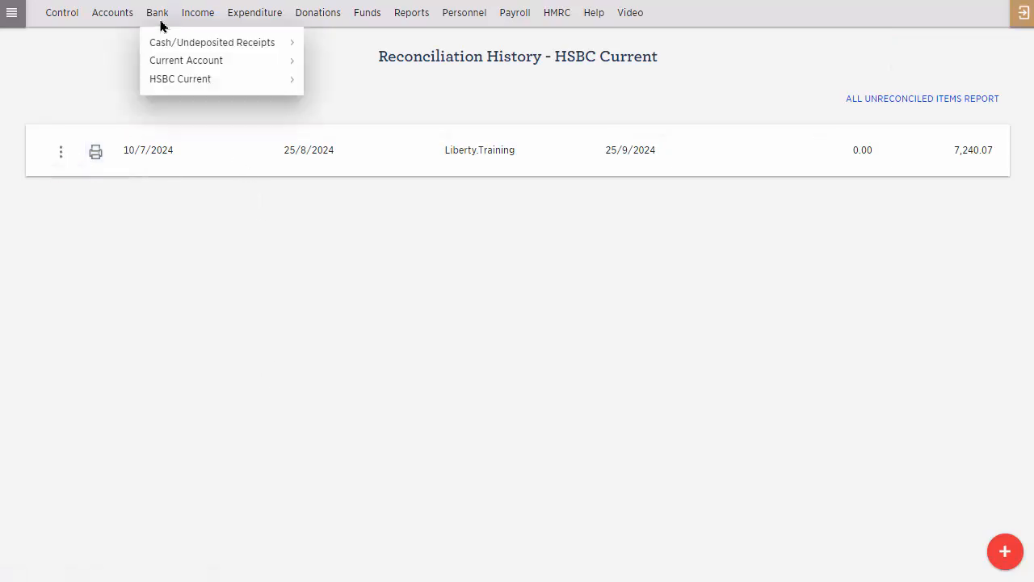
mouse_move(169, 60)
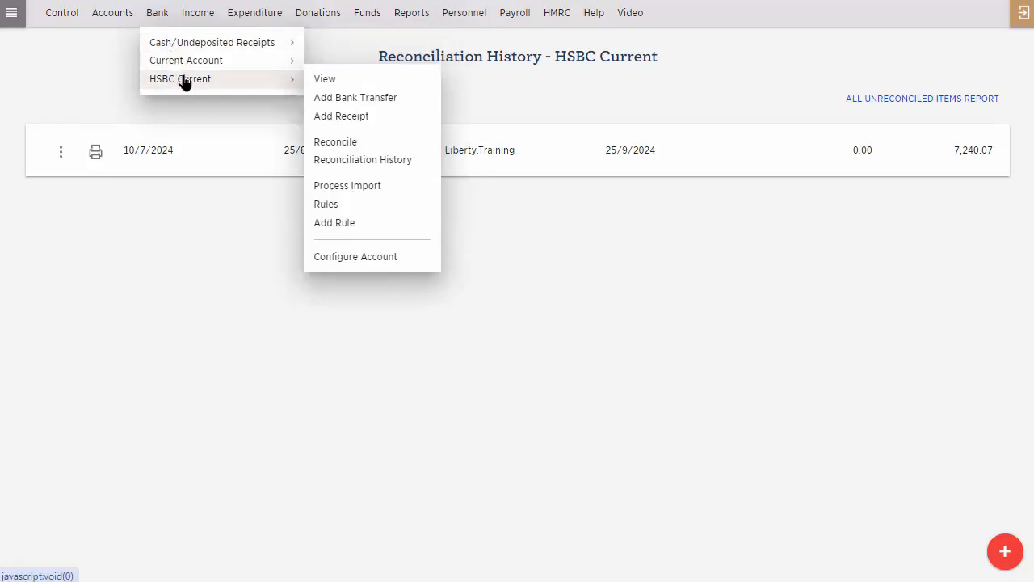
left_click(184, 82)
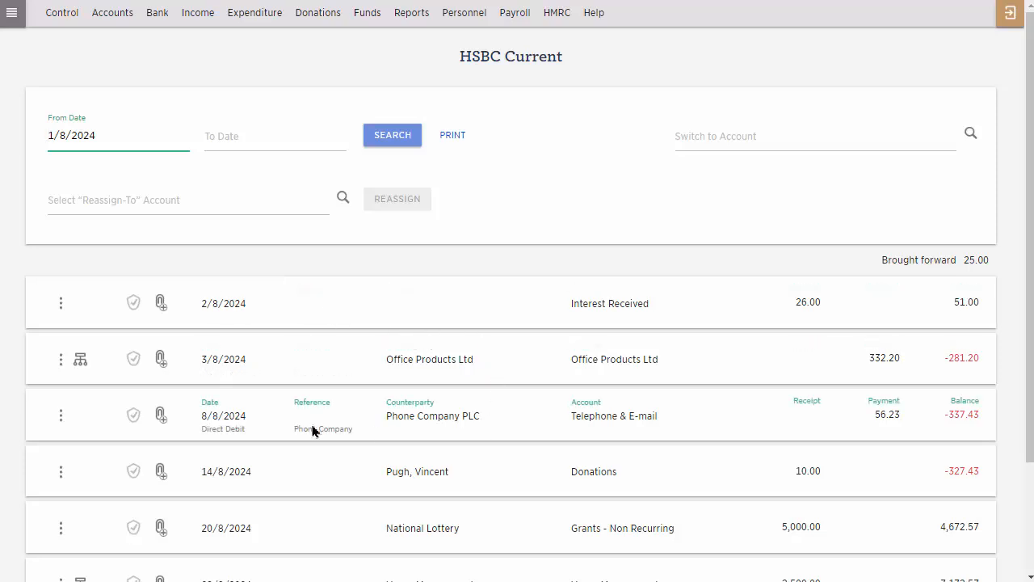
Open the analysis of the 8/8/2024 Phone Company PLC payment, check its account allocation, and submit it with Telephone & E-mail kept.
left_click(61, 415)
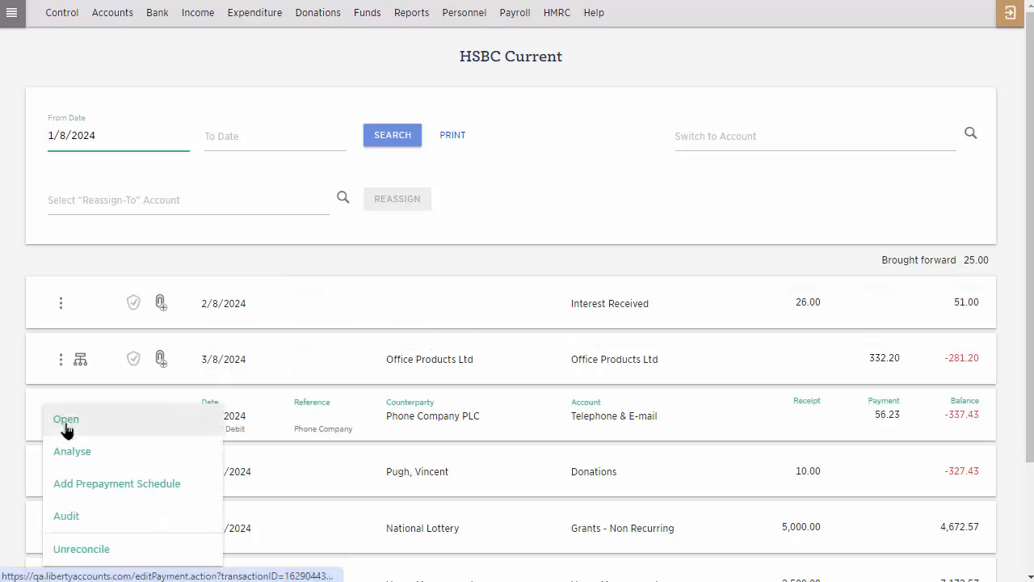
left_click(84, 458)
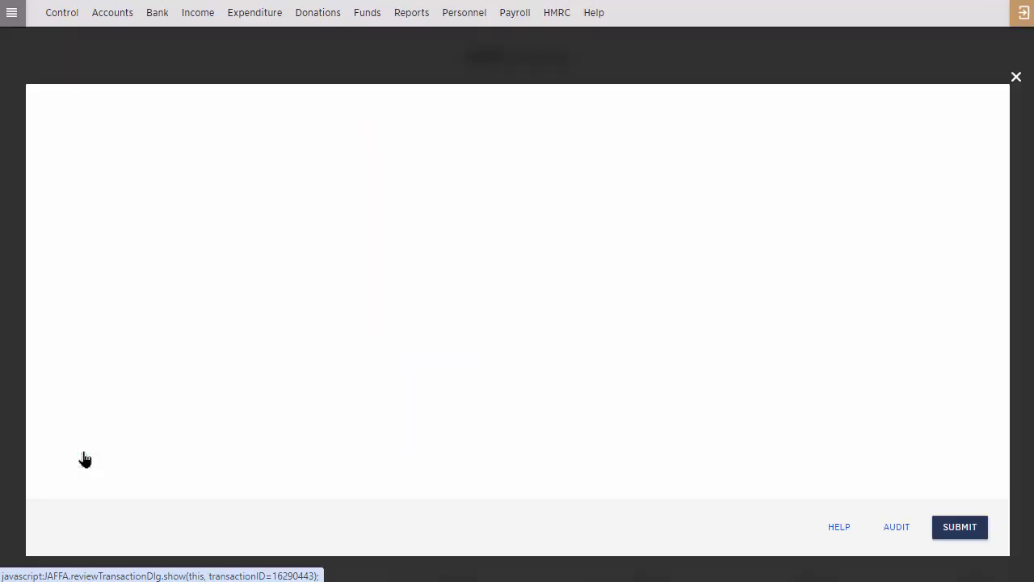
left_click(162, 368)
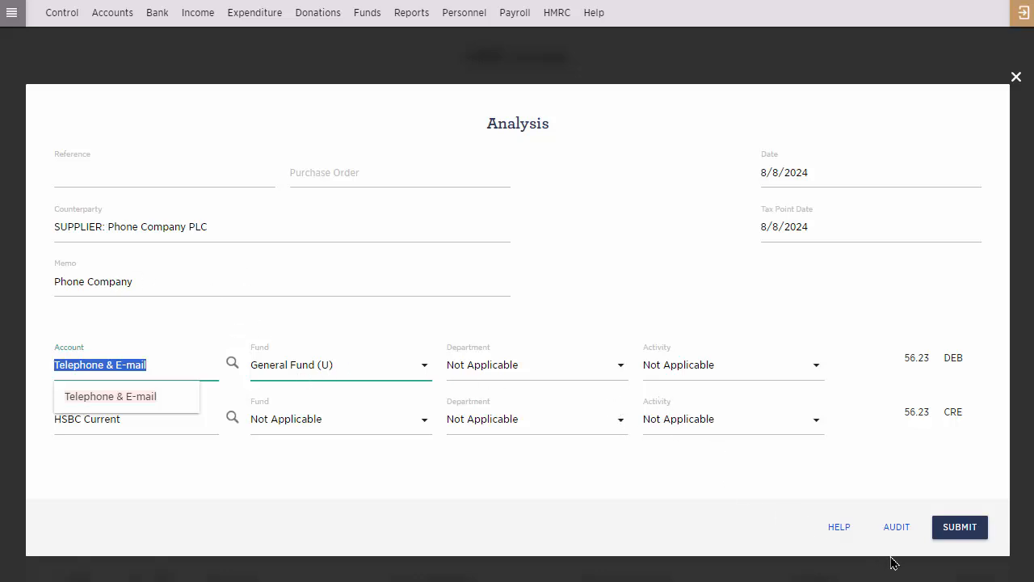
left_click(941, 536)
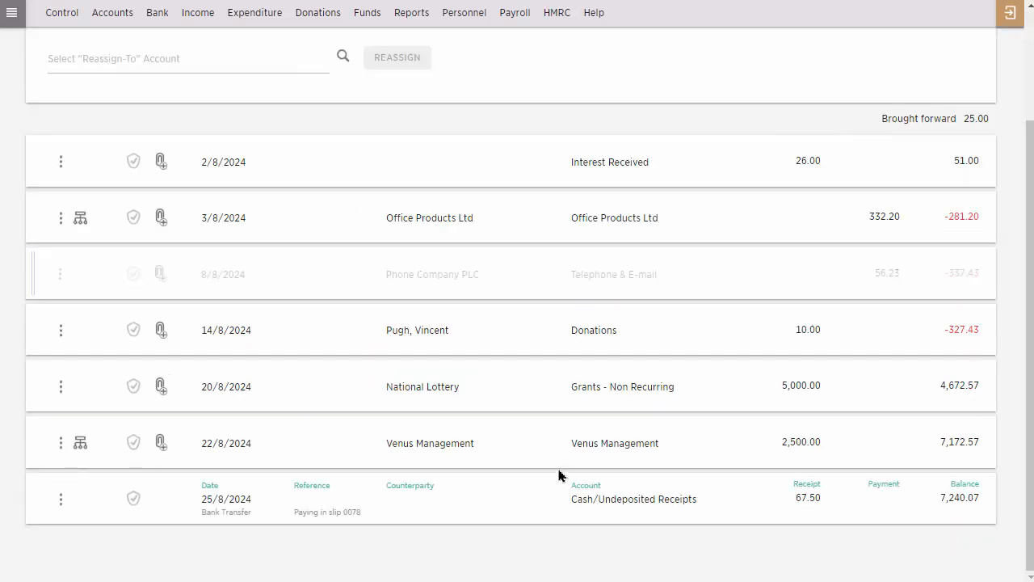
Start a new import for the HSBC Current account and submit the next bank statement file.
scroll(558, 473, "up", 3)
left_click(157, 12)
mouse_move(180, 79)
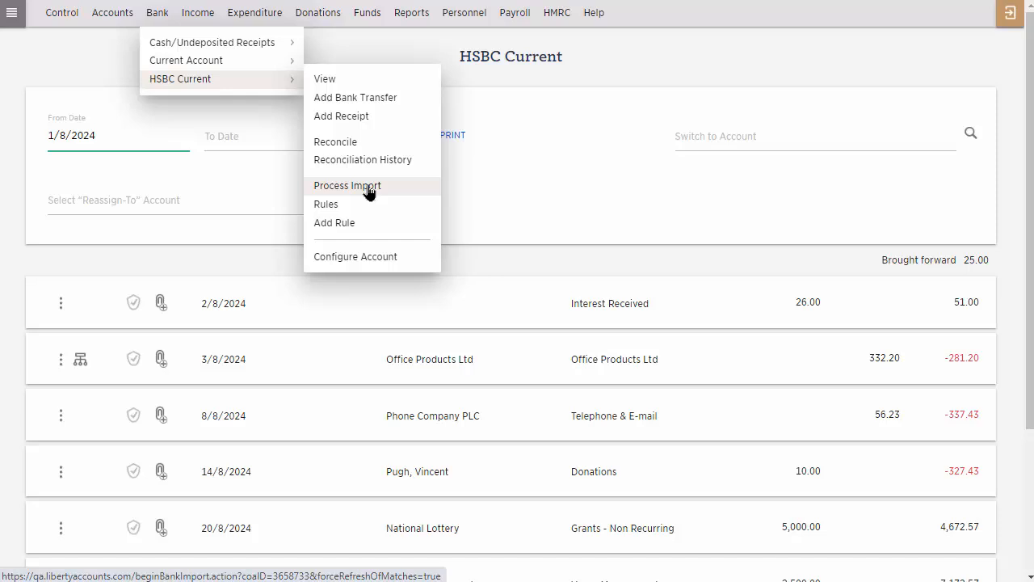
mouse_move(260, 14)
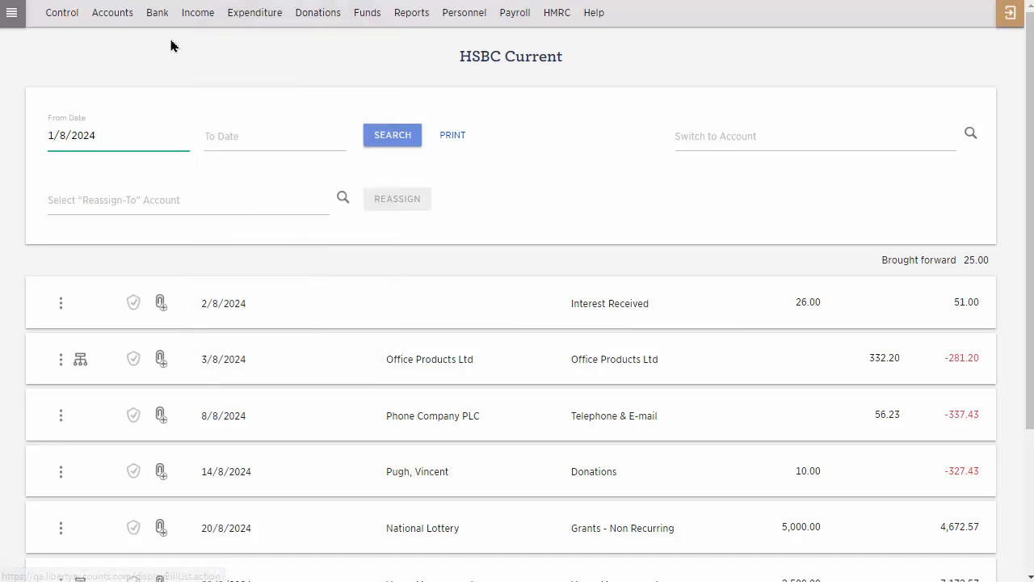
mouse_move(156, 14)
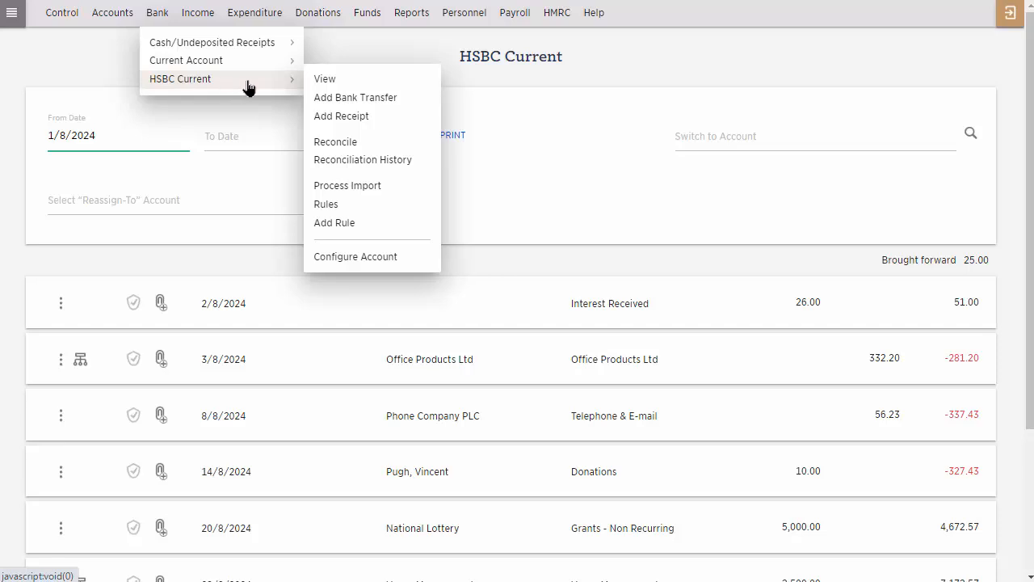
left_click(364, 185)
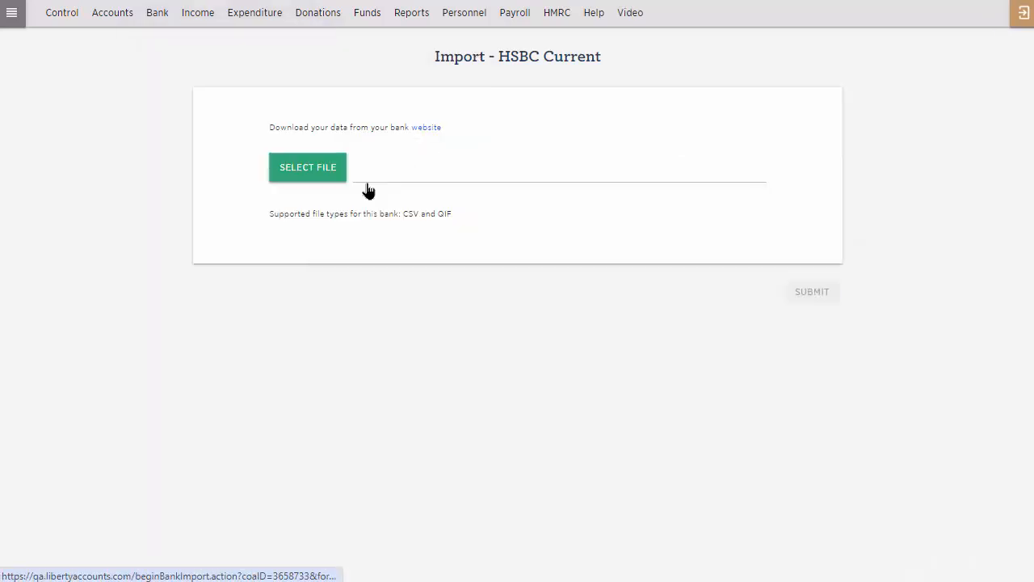
left_click(810, 292)
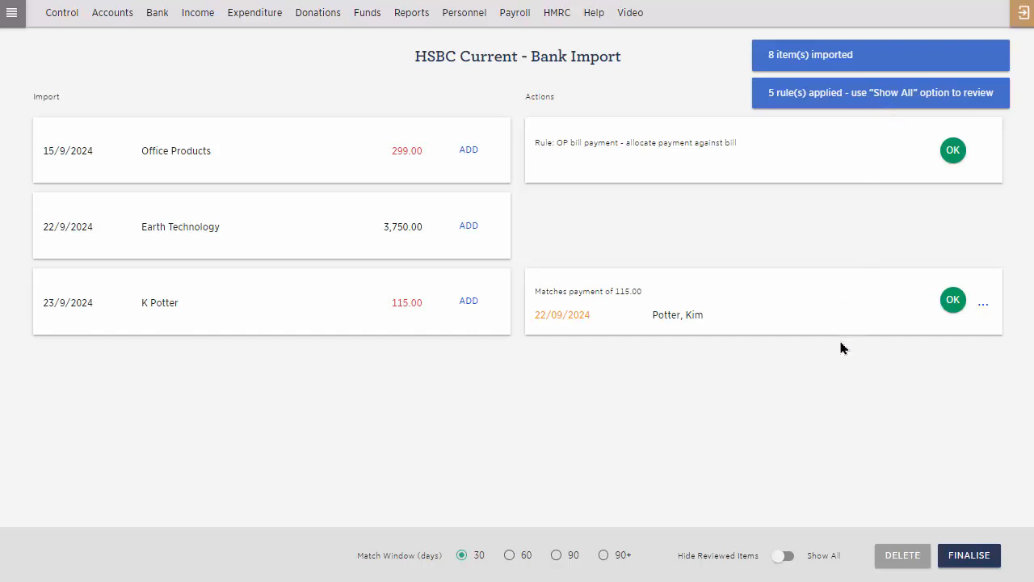
Show all imported items to review the postings made automatically by the rules, and hide the reviewed items again.
left_click(790, 559)
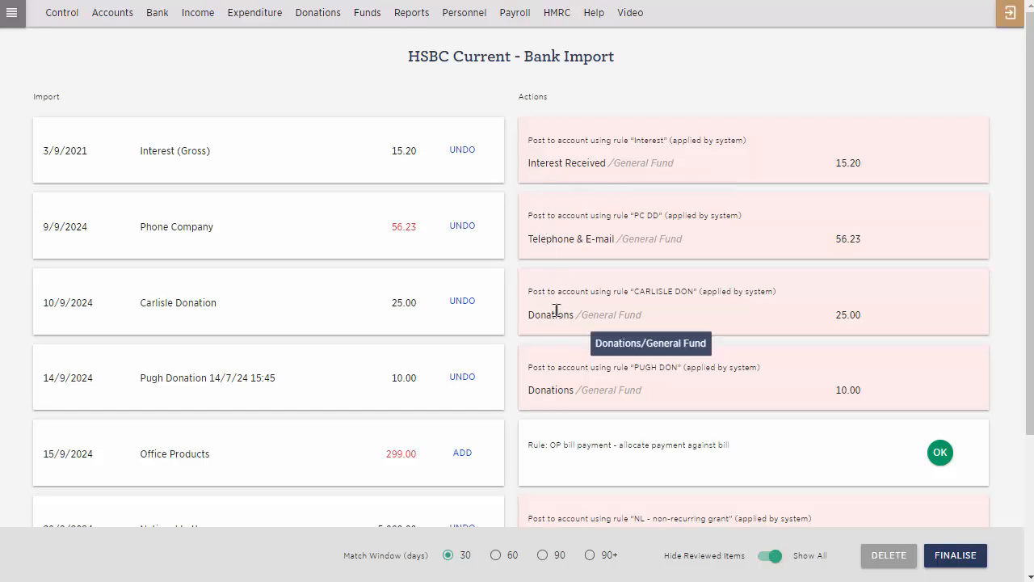
scroll(564, 386, "down", 2)
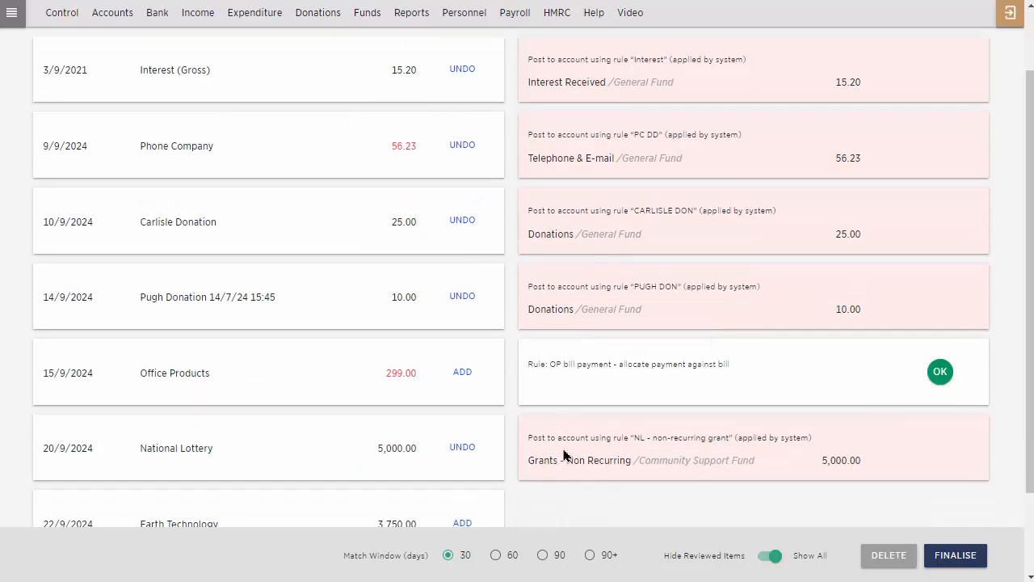
scroll(563, 455, "up", 2)
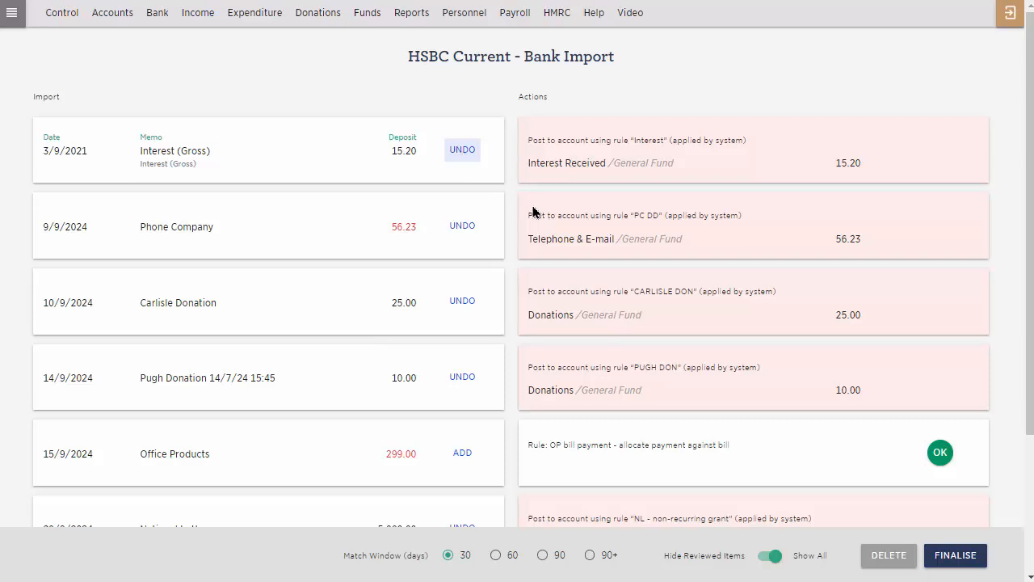
left_click(768, 557)
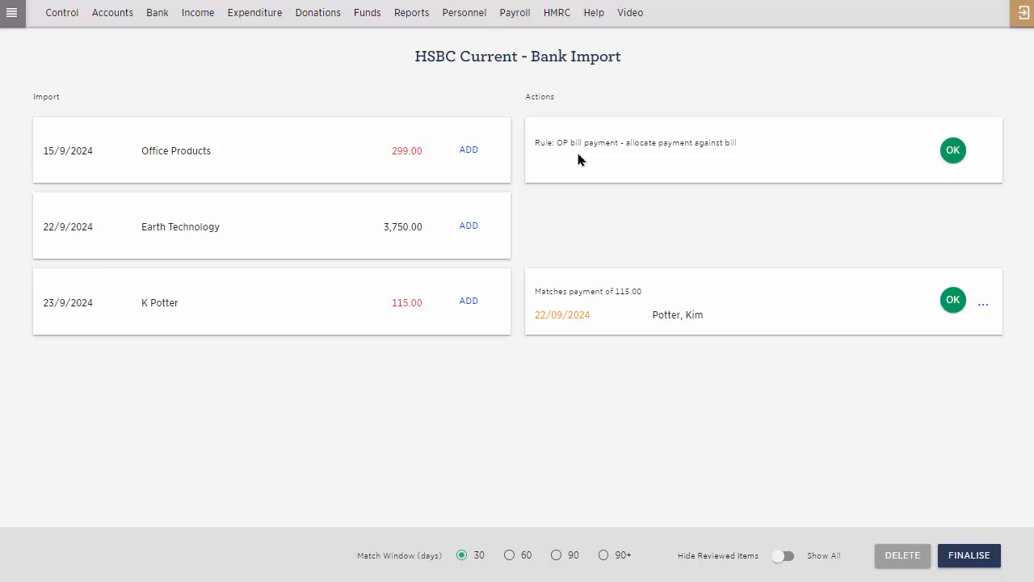
Accept the OP bill payment rule for the 15/9/2024 Office Products payment and apply it to the outstanding bill dated 1/9/2024.
left_click(953, 151)
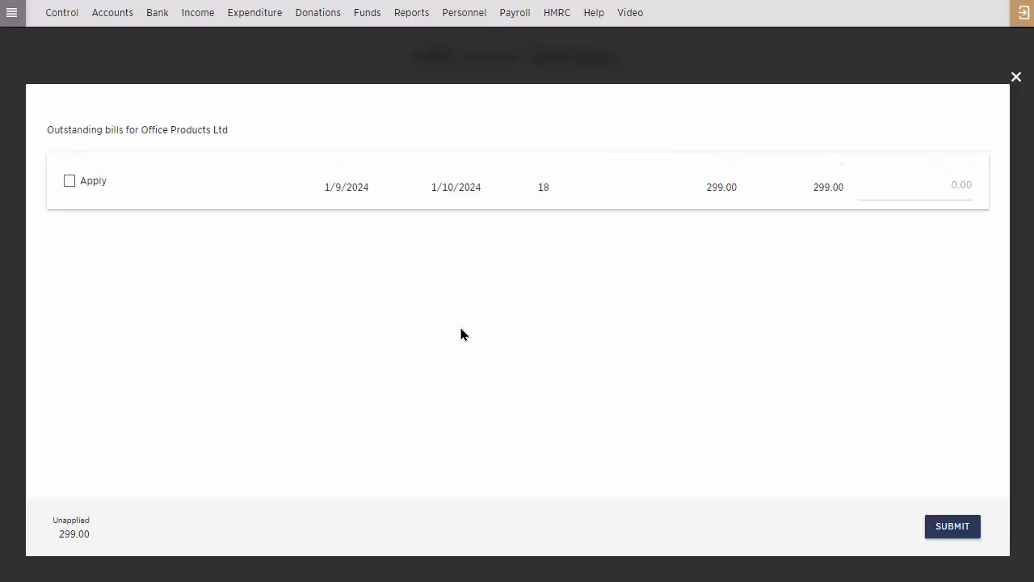
left_click(69, 182)
left_click(950, 534)
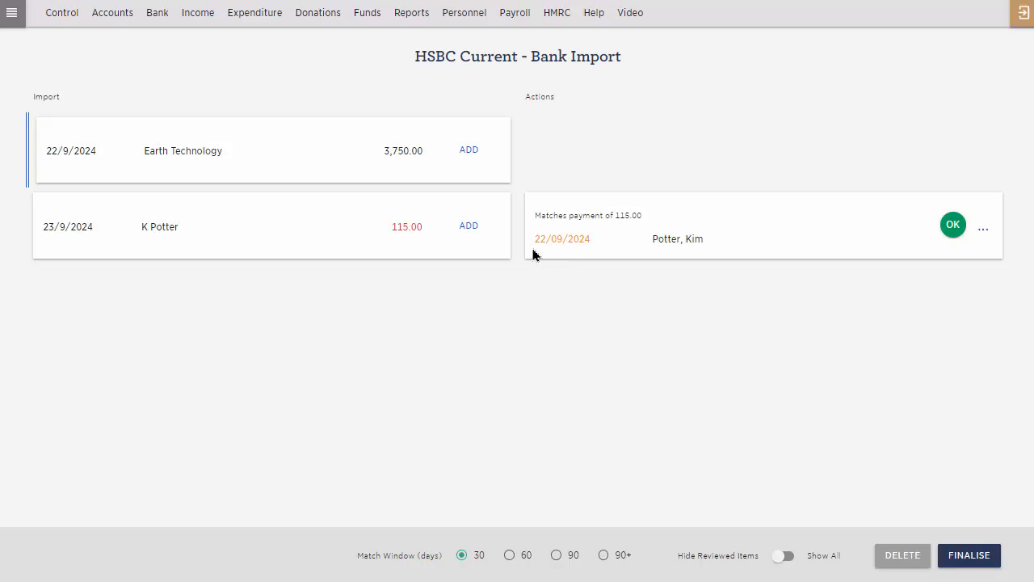
Match the 23/9/2024 payment of 115.00 to its existing entry, and add the 22/9/2024 deposit as a Receipt from customer Earth Technology.
left_click(952, 229)
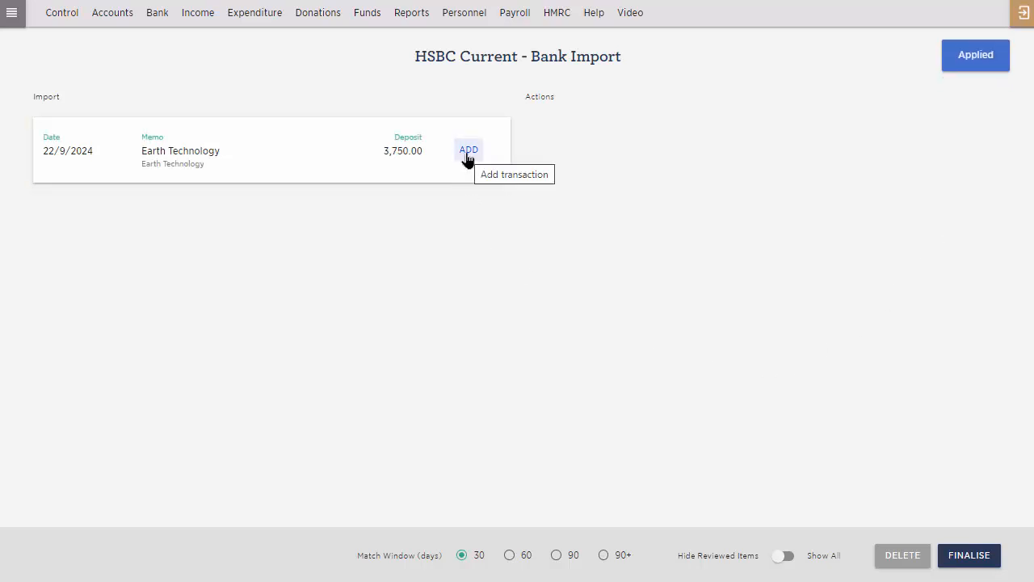
left_click(468, 158)
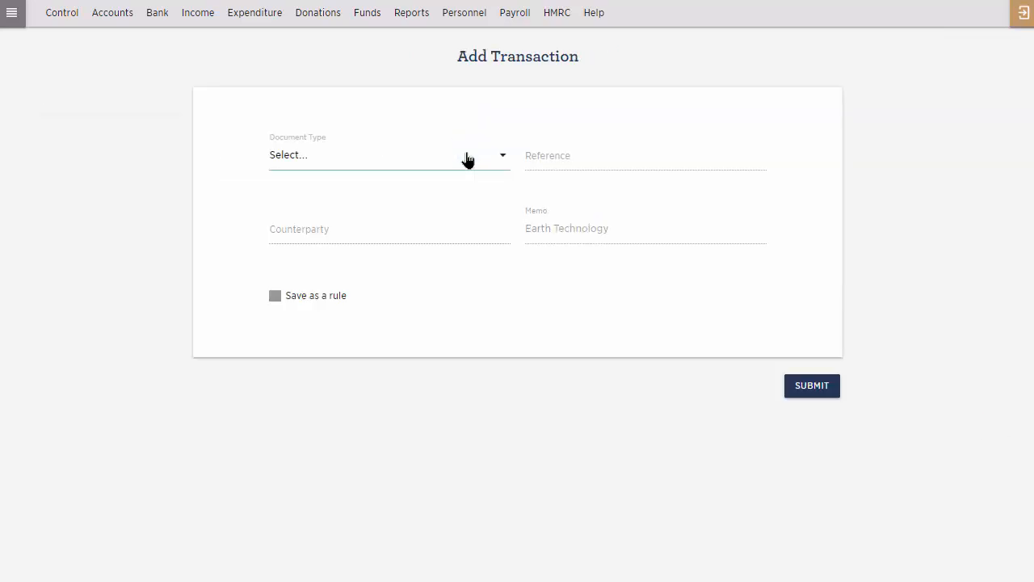
left_click(468, 157)
left_click(352, 347)
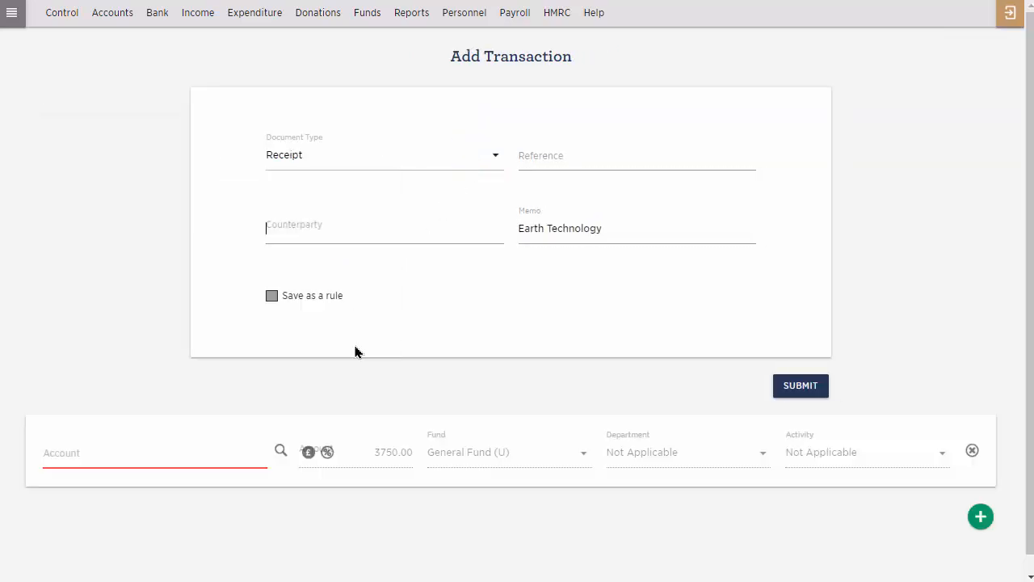
type("ear")
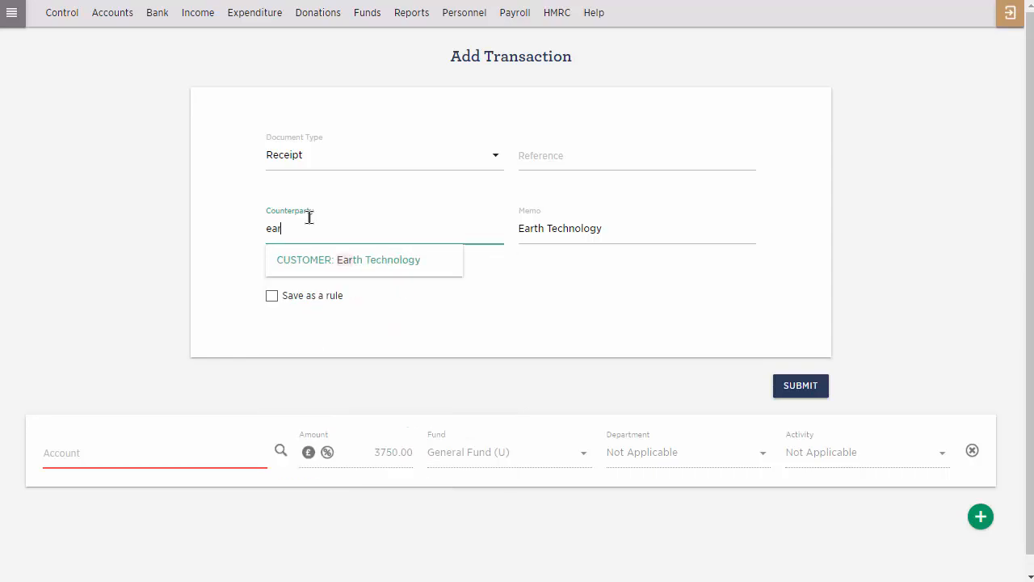
left_click(341, 267)
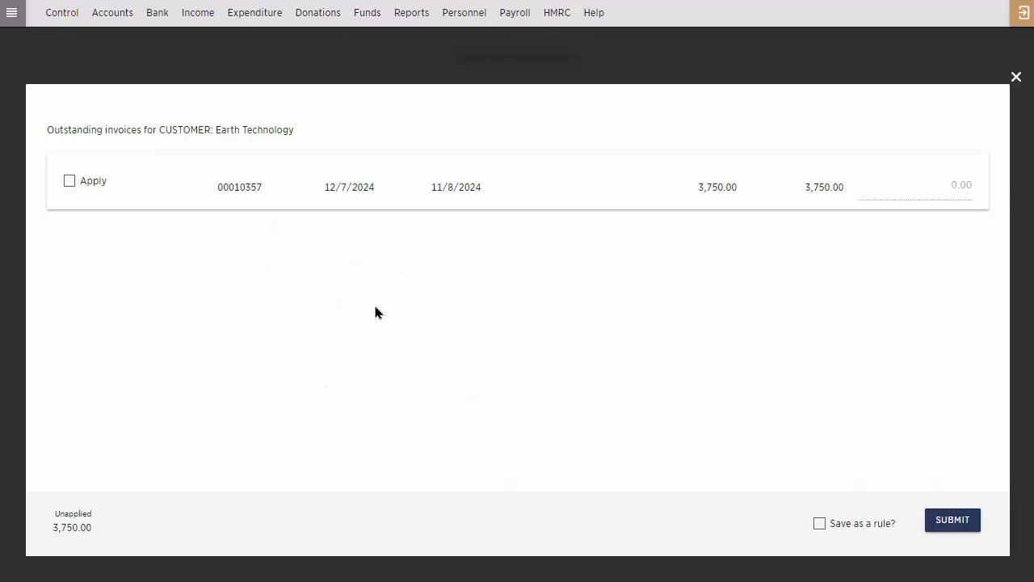
Apply the Earth Technology receipt to the outstanding invoice dated 12/7/2024, save it as a rule named "ET invoice receipts", and submit.
left_click(69, 182)
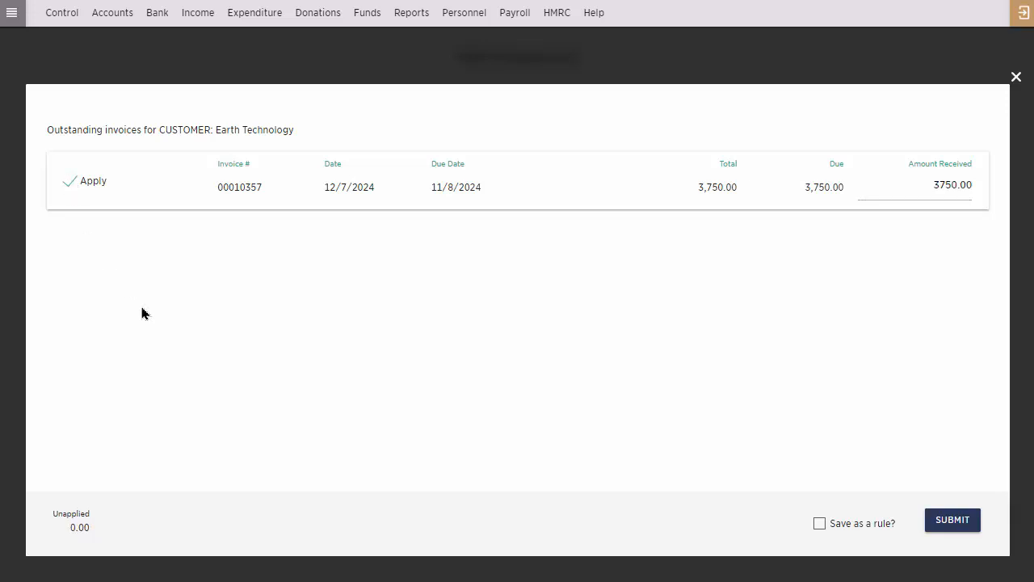
left_click(820, 526)
left_click(427, 223)
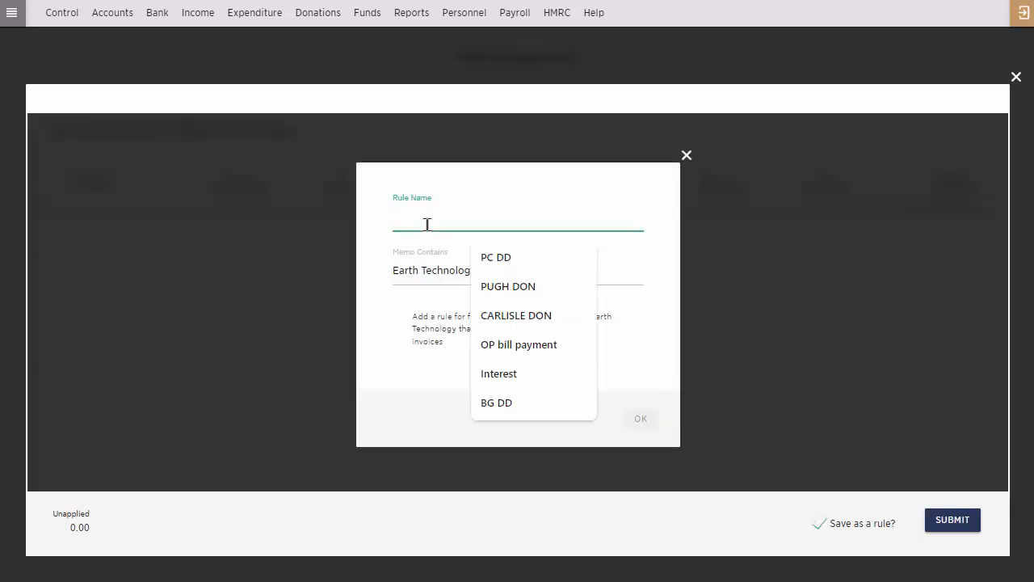
type("ET")
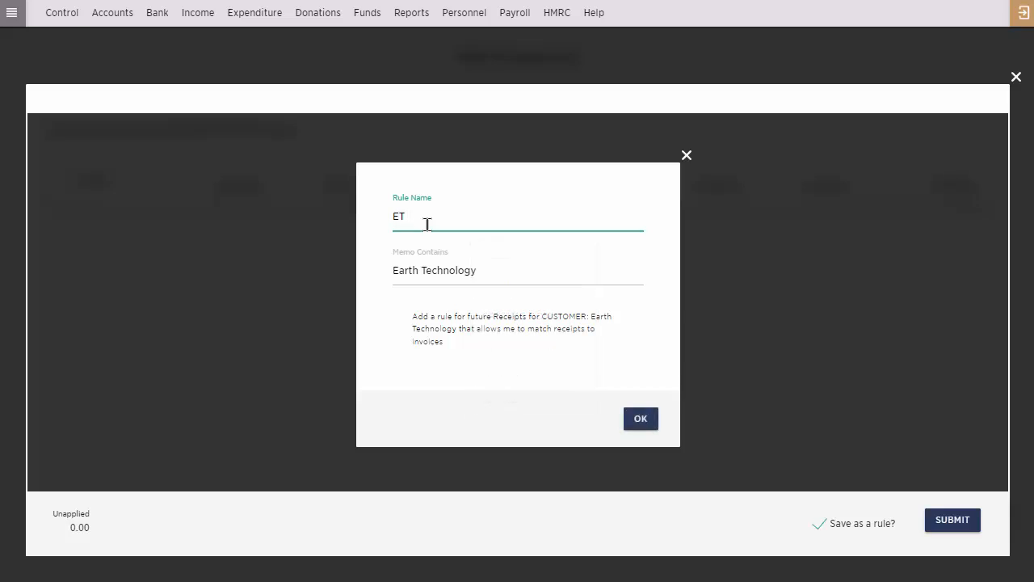
type(" invoice receipts")
left_click(637, 423)
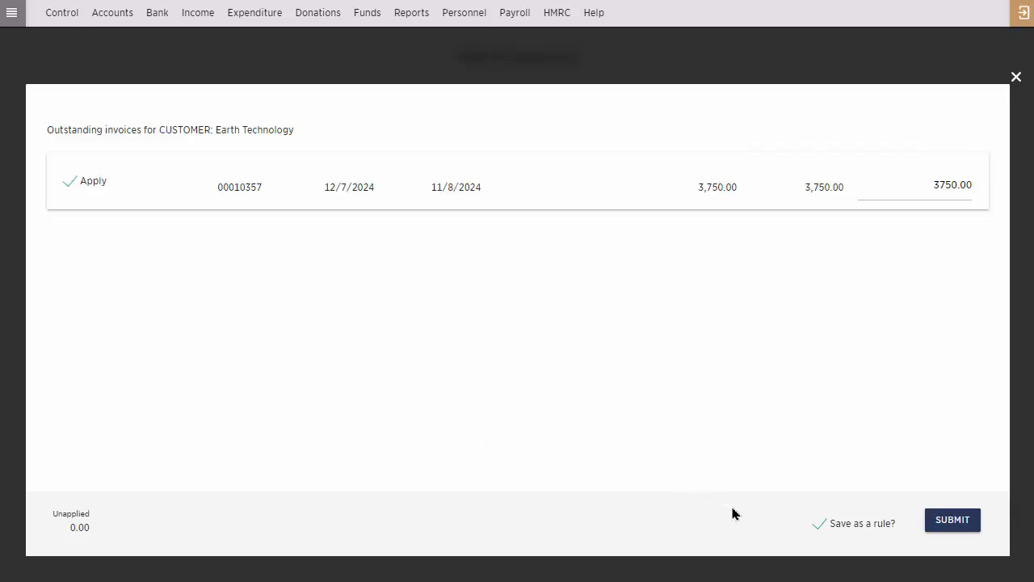
left_click(960, 523)
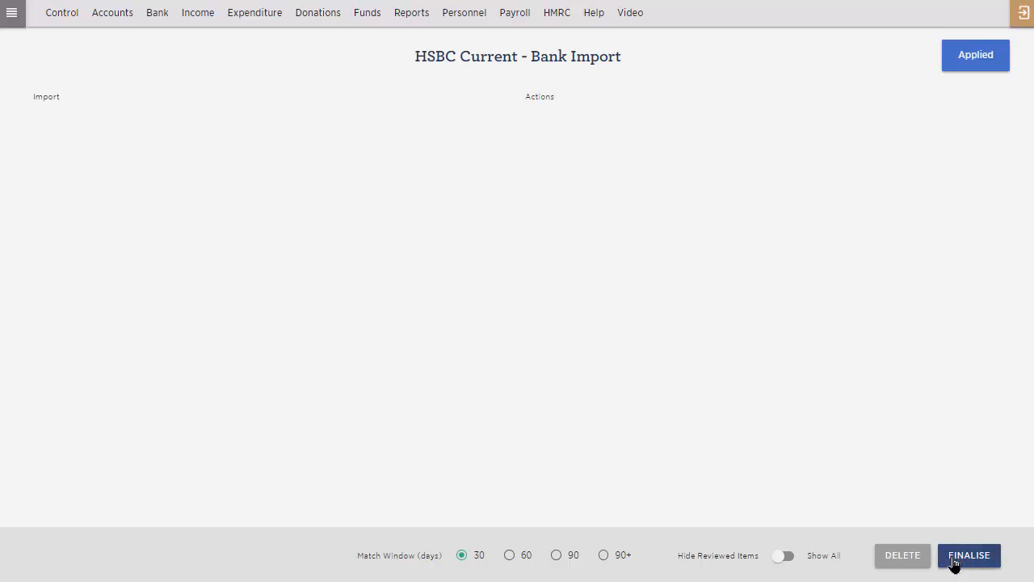
Finalise the HSBC Current import and open the printable report for the 25/8/2024 to 23/9/2024 reconciliation.
left_click(953, 564)
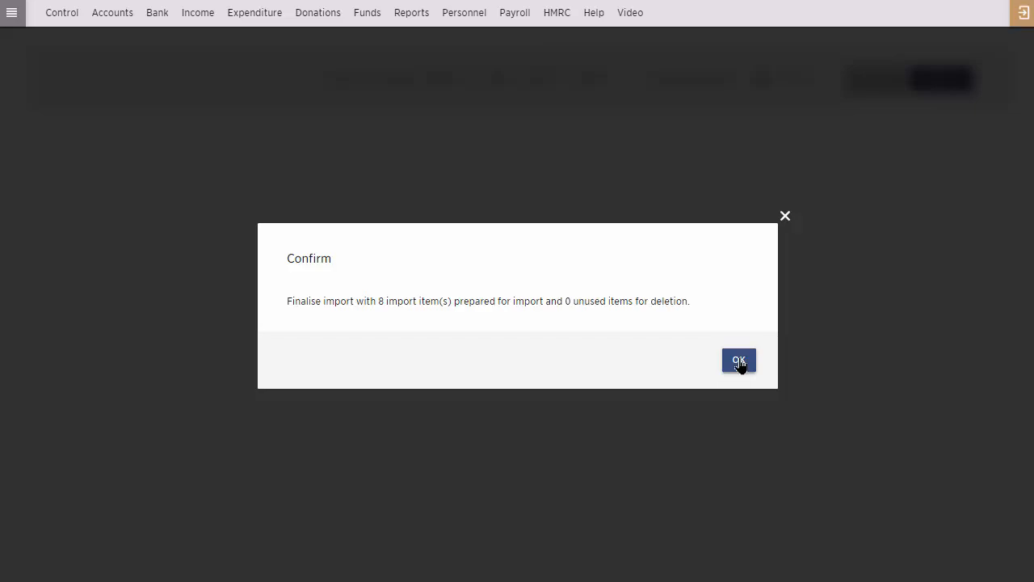
left_click(740, 362)
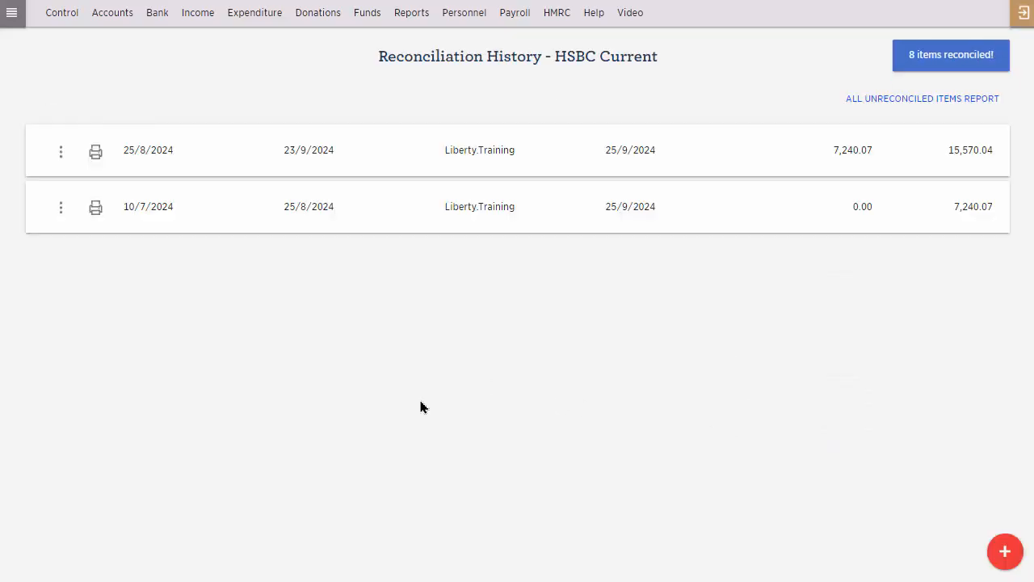
left_click(96, 153)
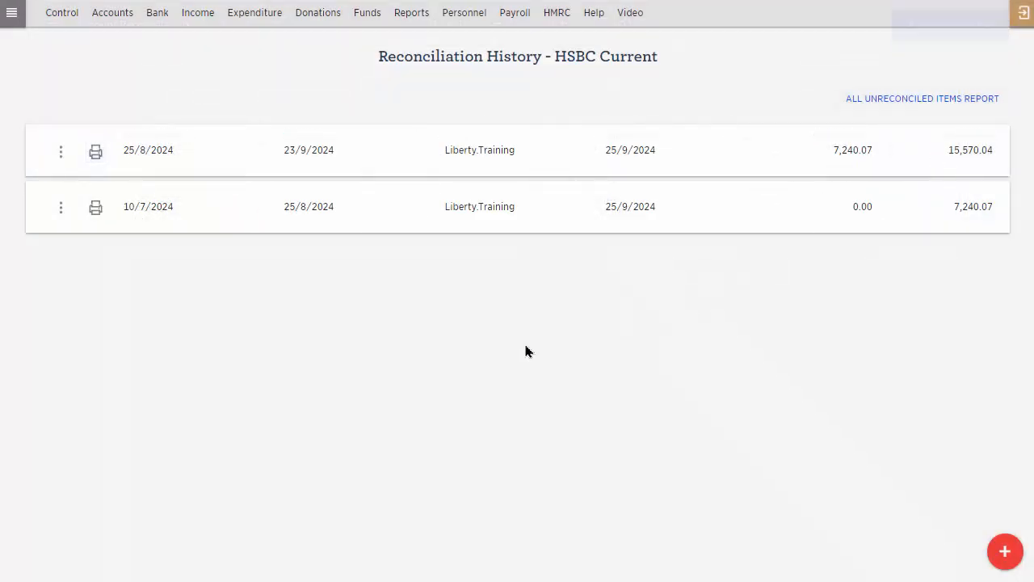
View the HSBC Current account transactions and examine the allocations of the 15/9/2024 Office Products Ltd payment, leaving them unedited.
left_click(155, 16)
mouse_move(186, 81)
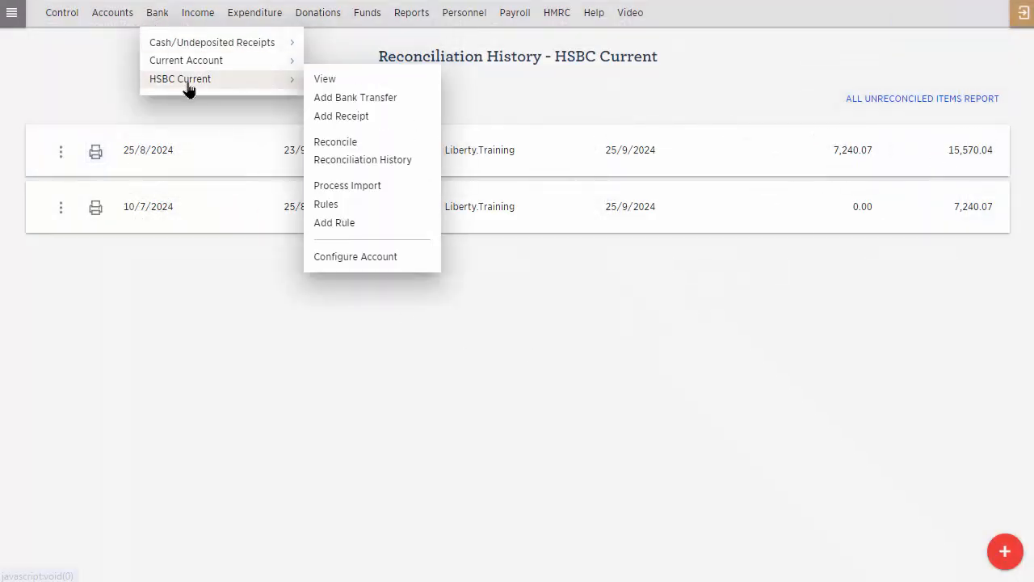
left_click(326, 79)
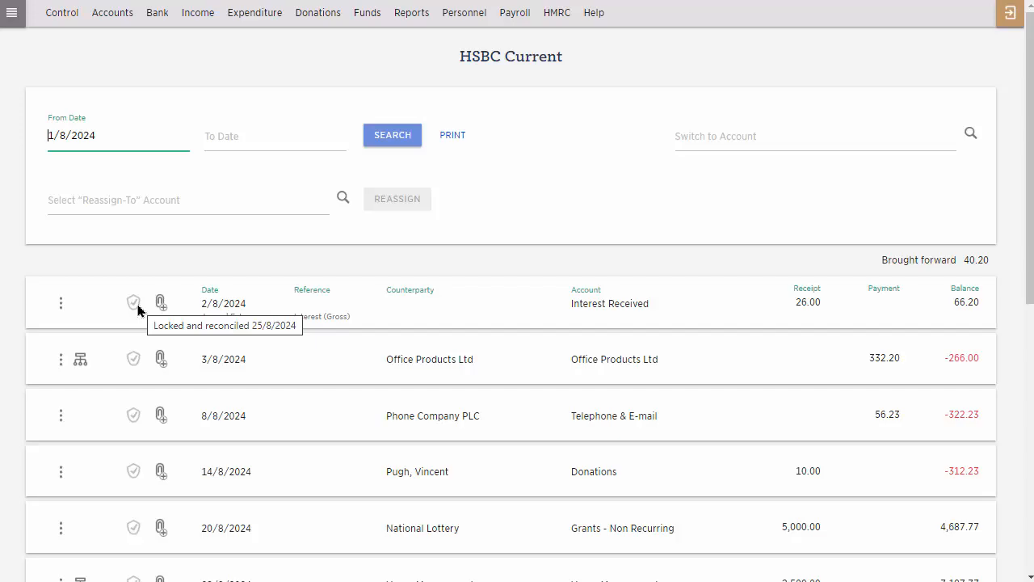
scroll(137, 309, "down", 7)
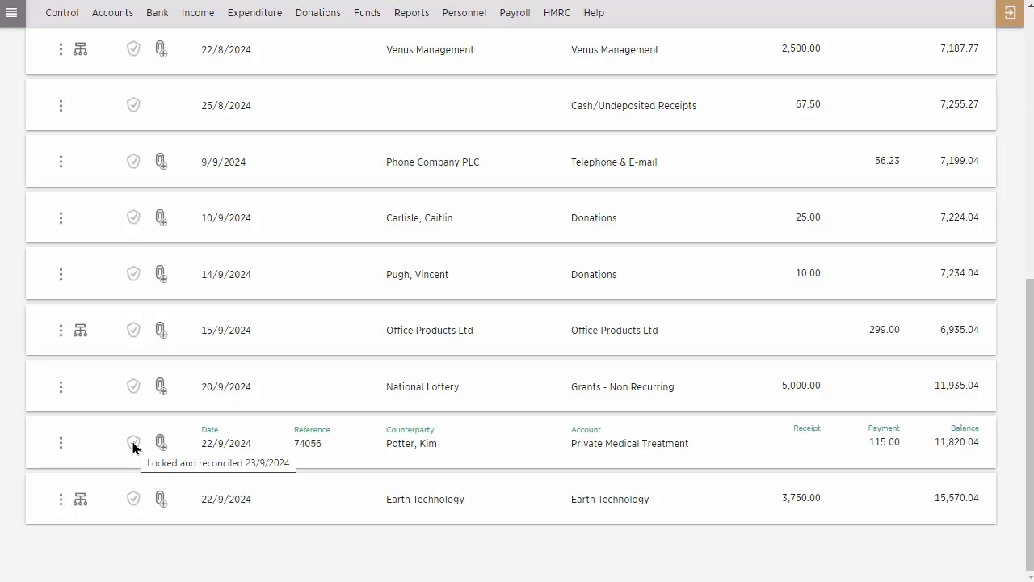
left_click(78, 333)
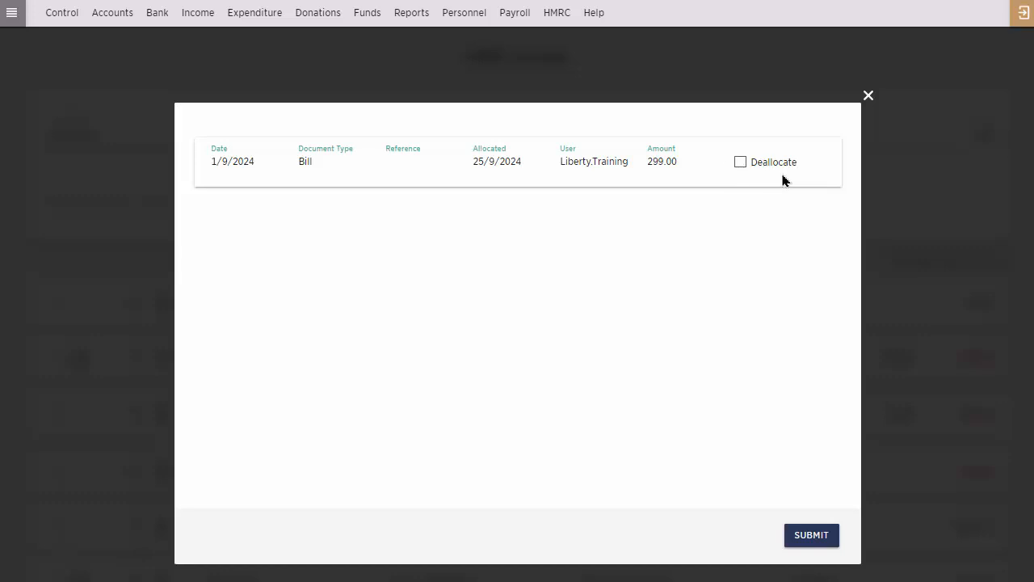
left_click(930, 203)
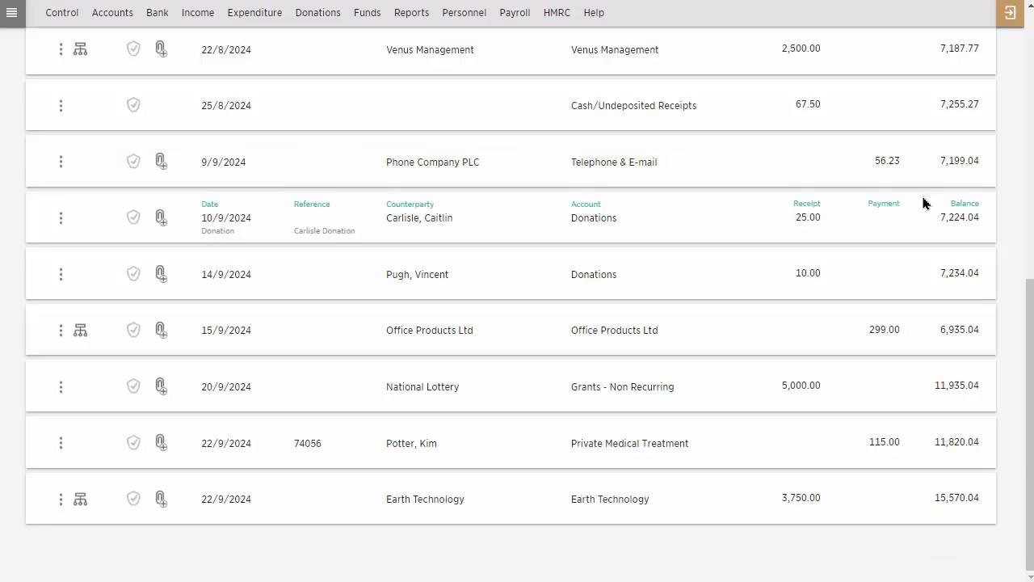